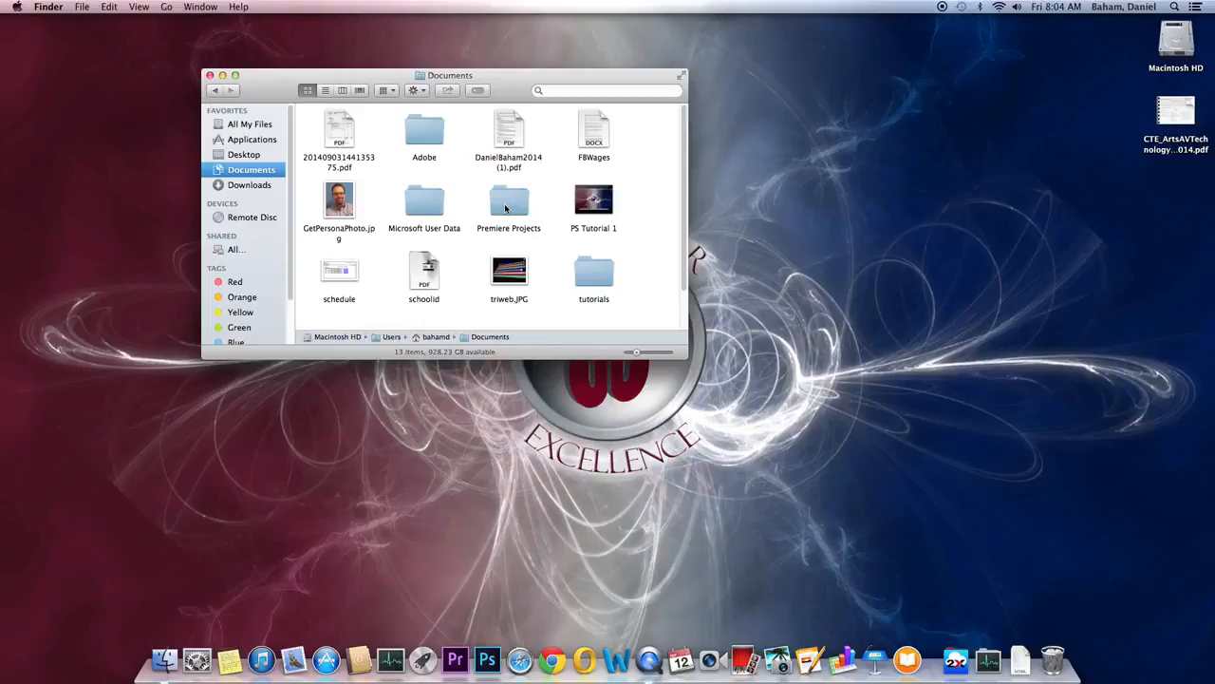
Step: Browse Premiere Projects, glance into AHMOFlag, then open the ice videos folder of .mov clips
double_click(505, 206)
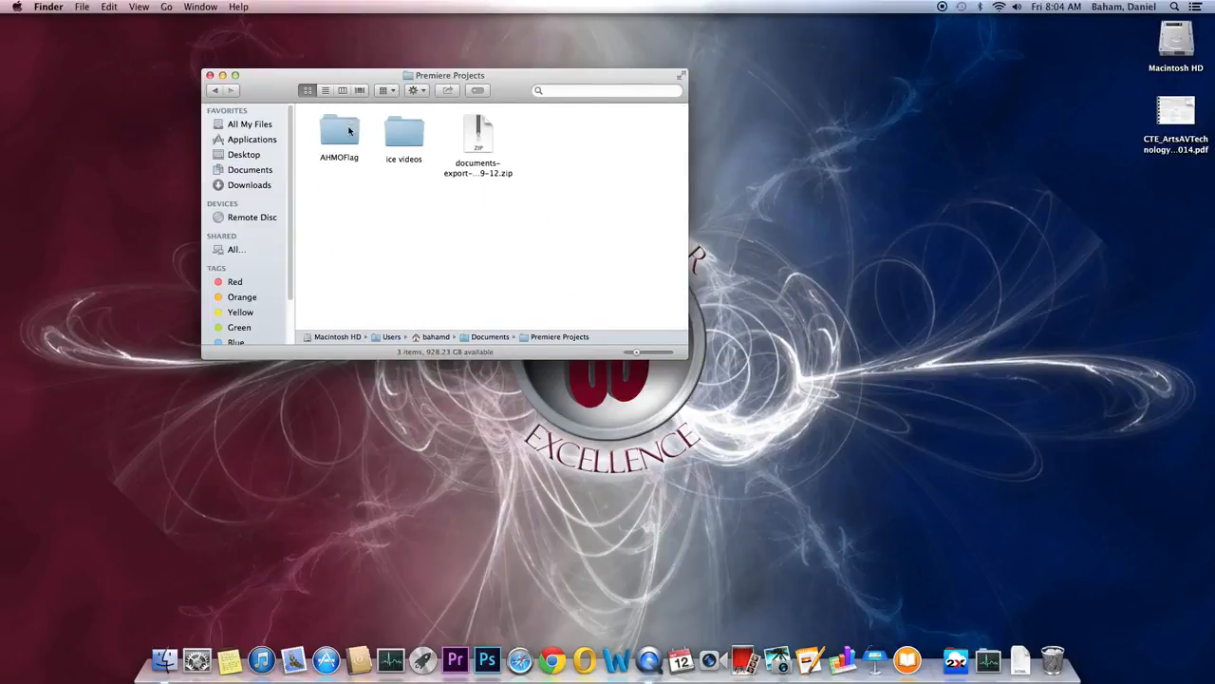
double_click(349, 131)
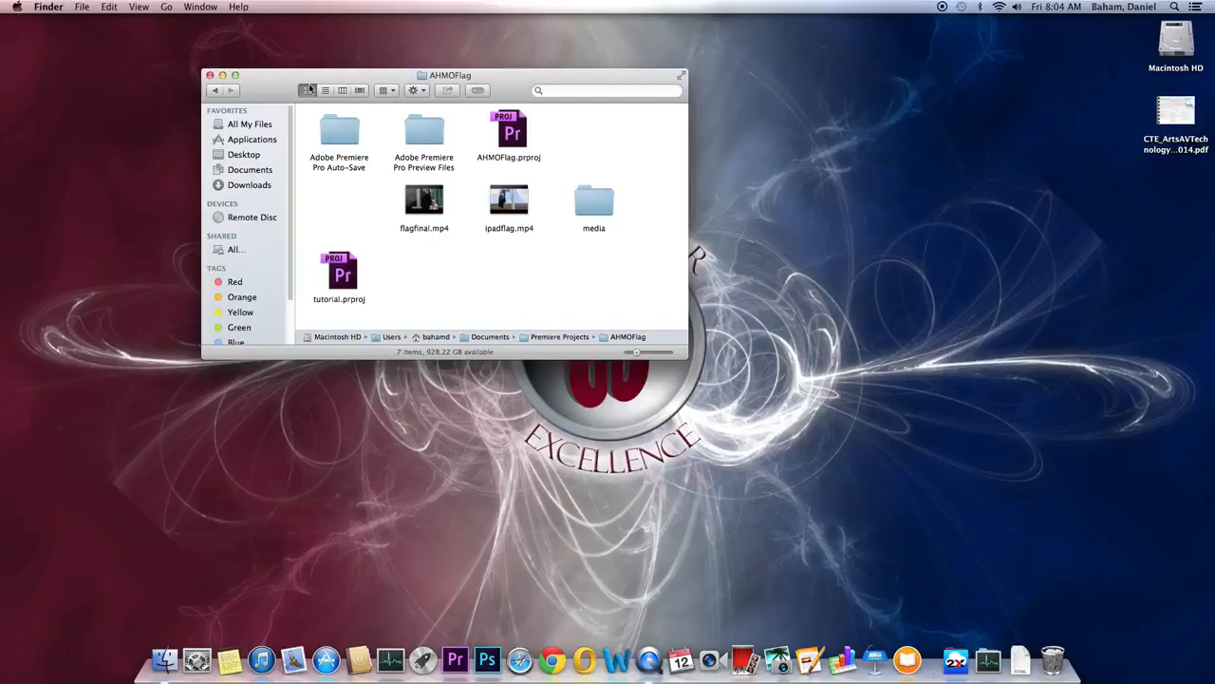
left_click(213, 91)
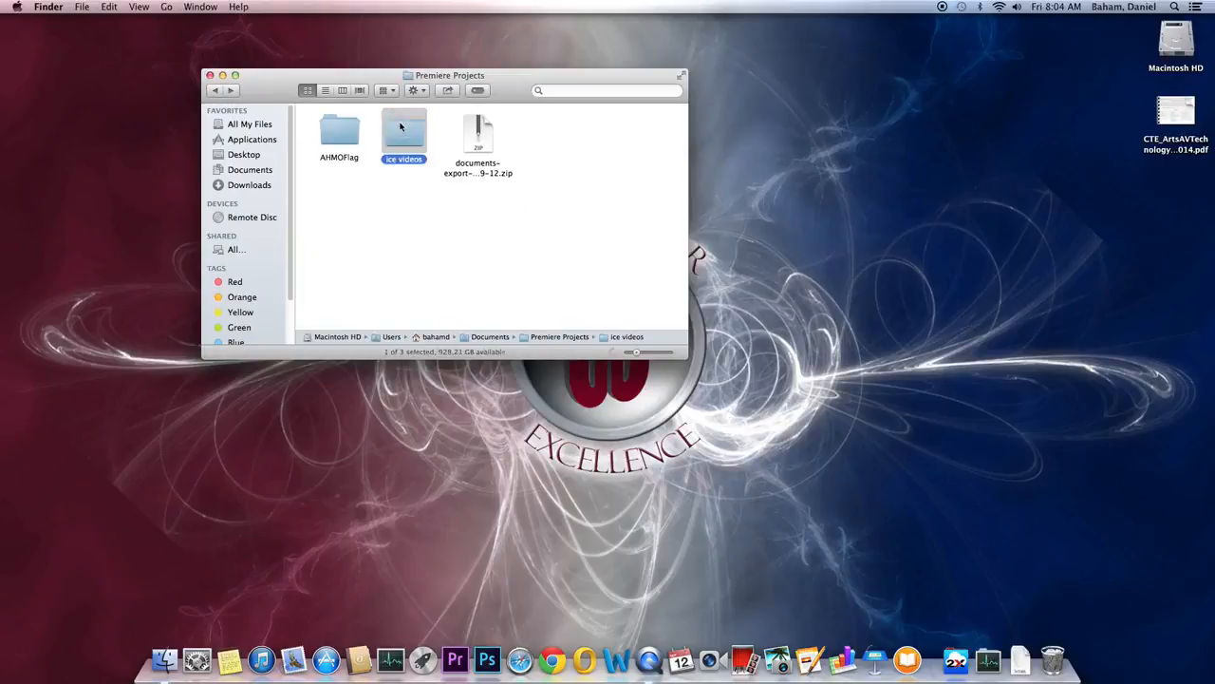
double_click(400, 127)
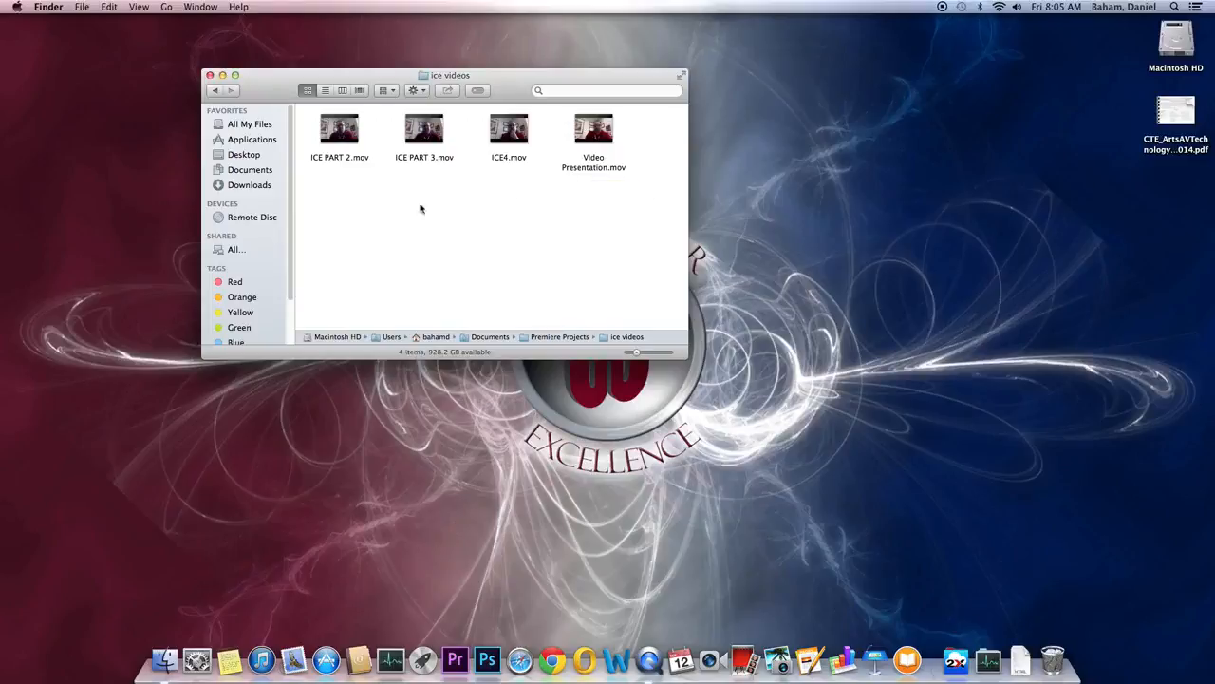
mouse_move(510, 134)
Step: Close the ice videos Finder window and launch Premiere Pro from the Dock
left_click(210, 76)
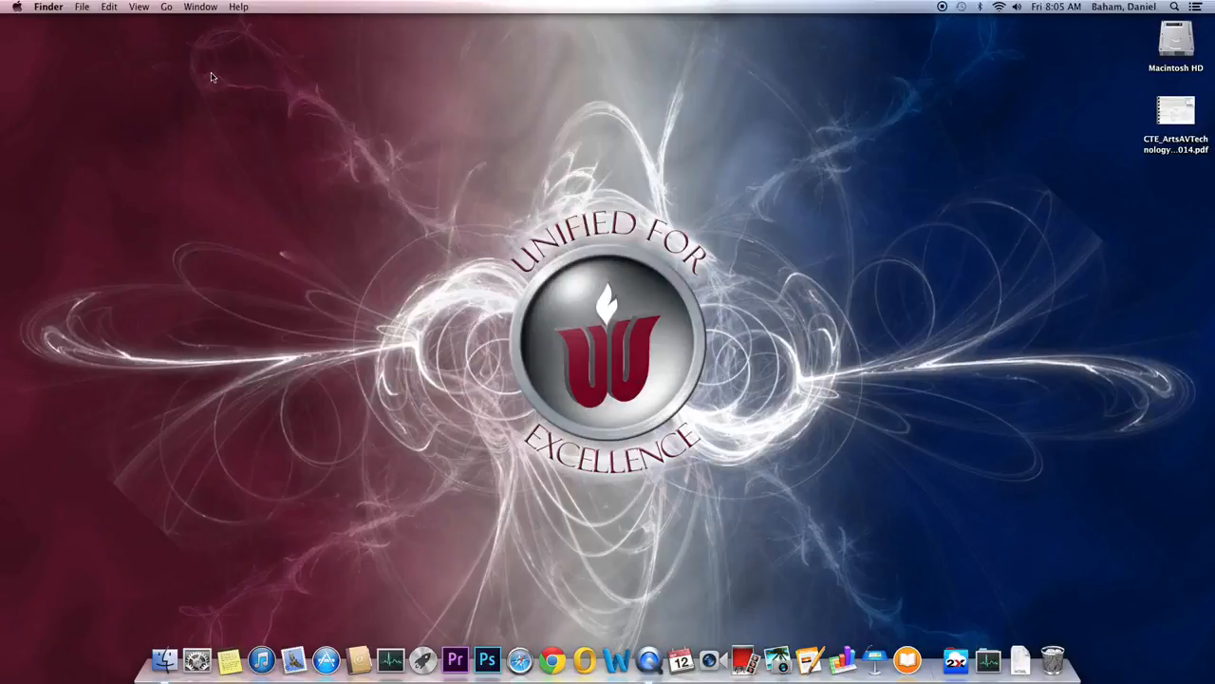
left_click(458, 661)
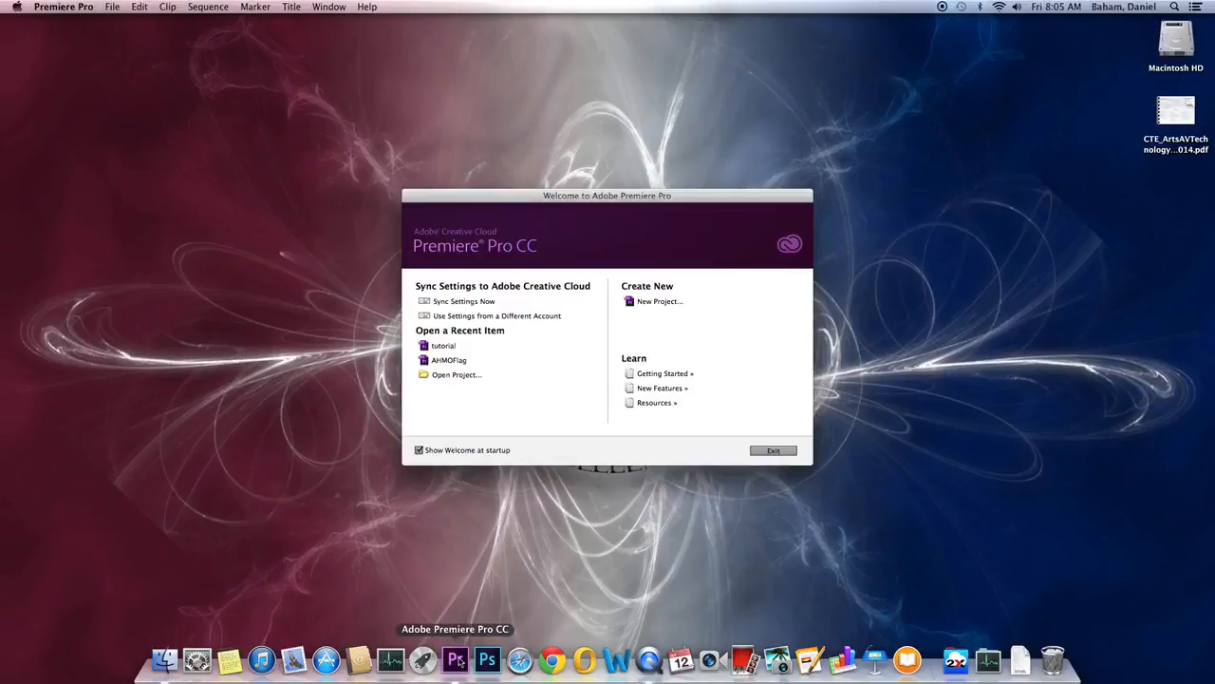
Step: Create a new project named 'ice' saved in Premiere Projects/ice videos
left_click(641, 302)
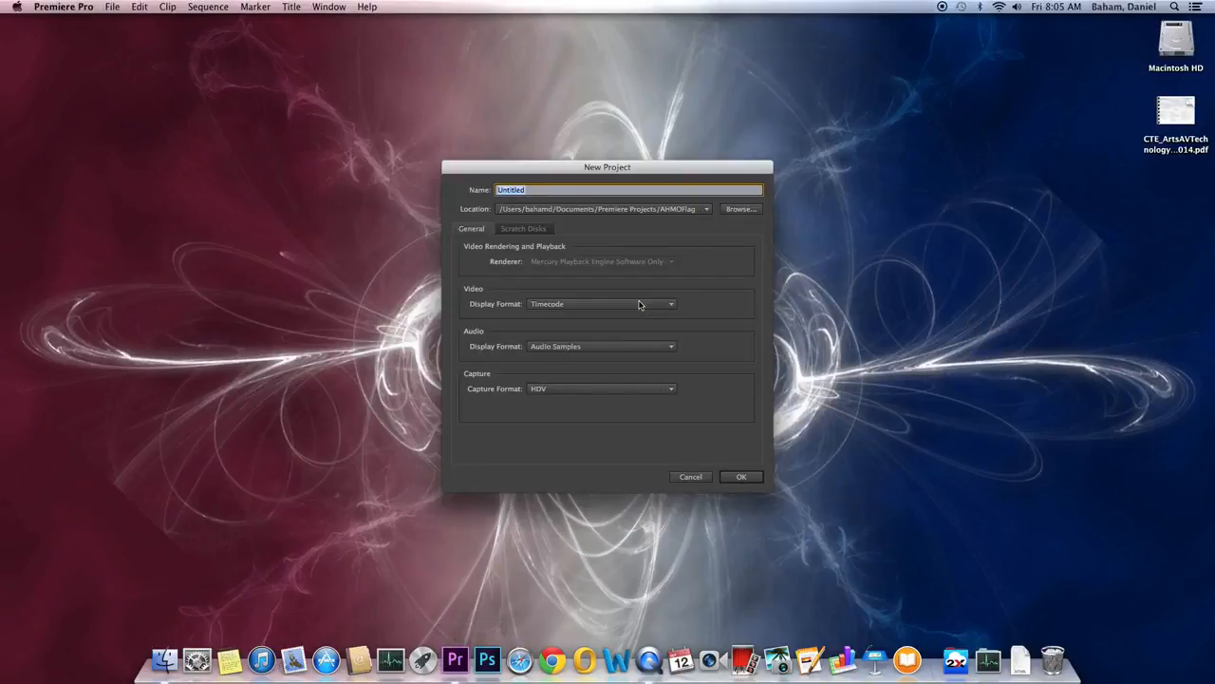
type("ice")
left_click(706, 208)
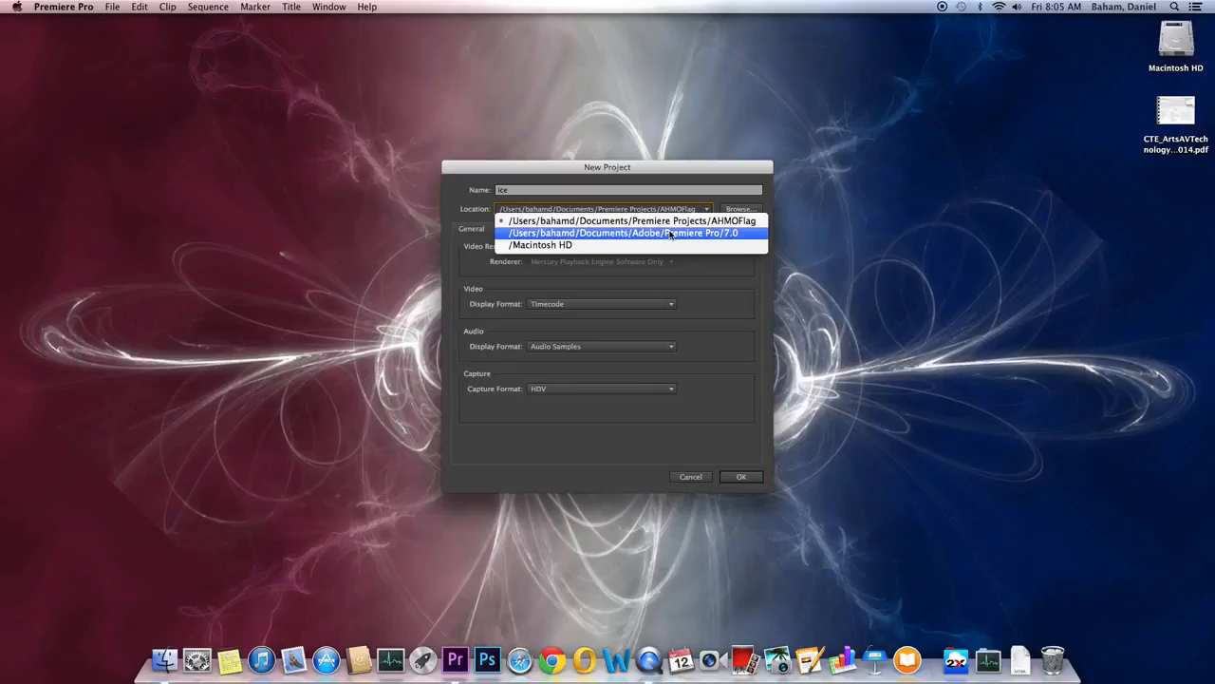
left_click(670, 220)
left_click(740, 208)
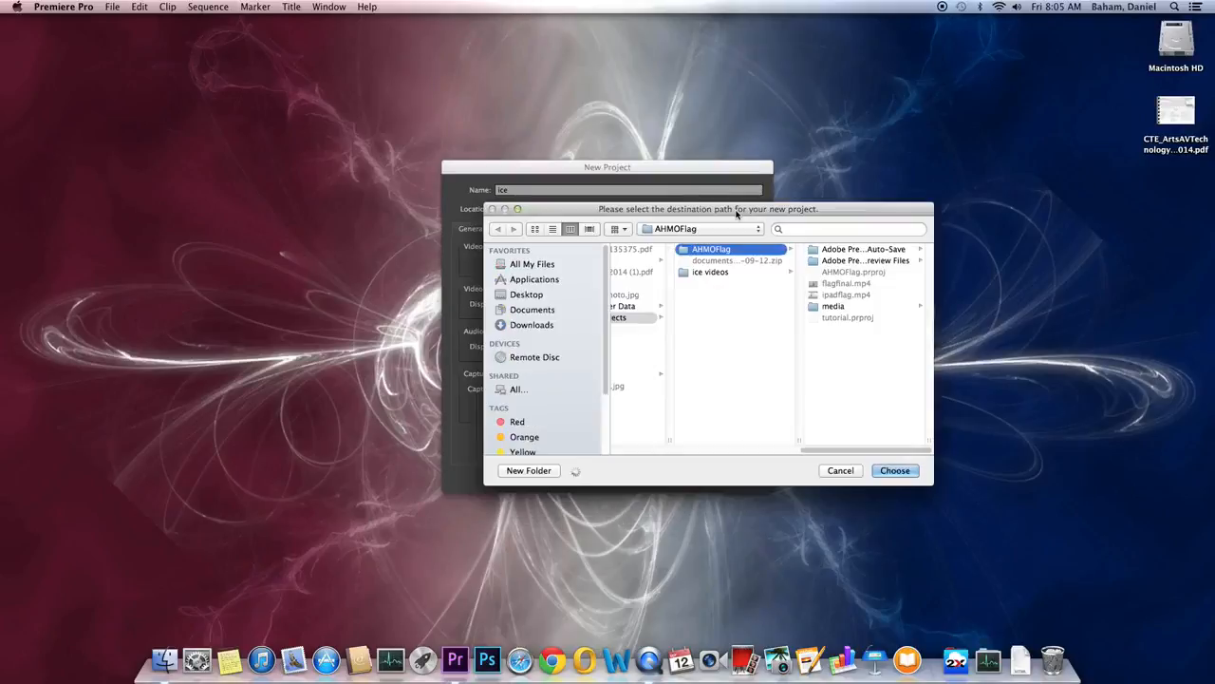
left_click(717, 273)
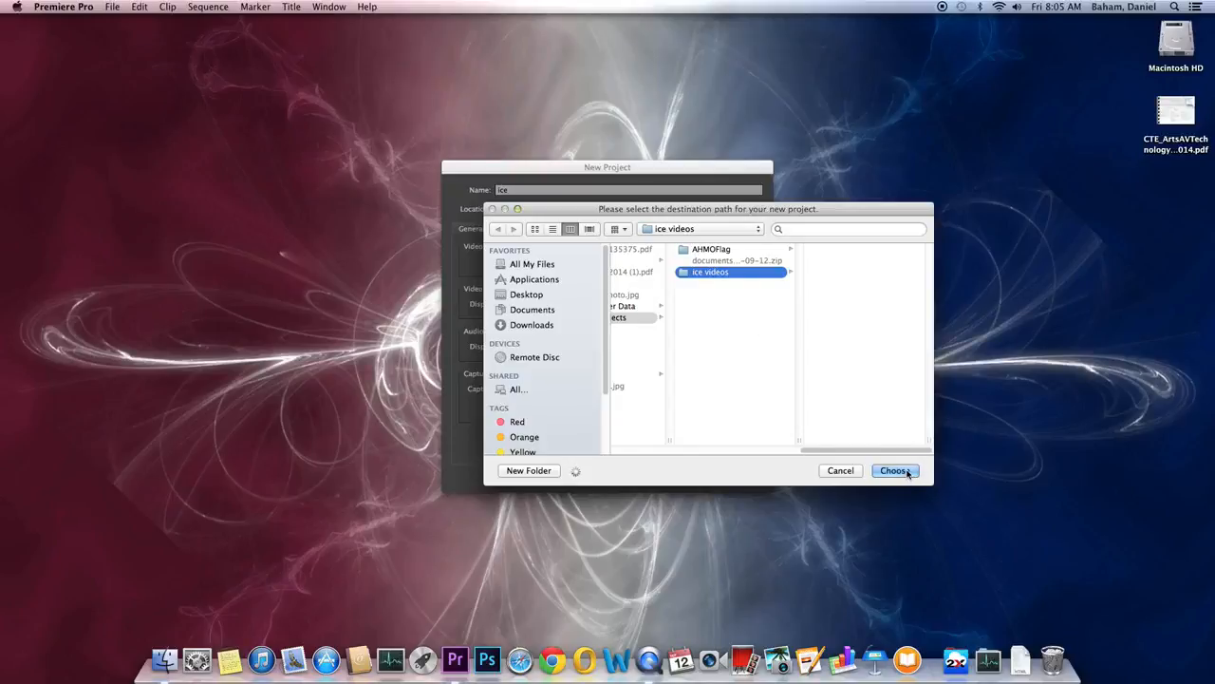
left_click(906, 473)
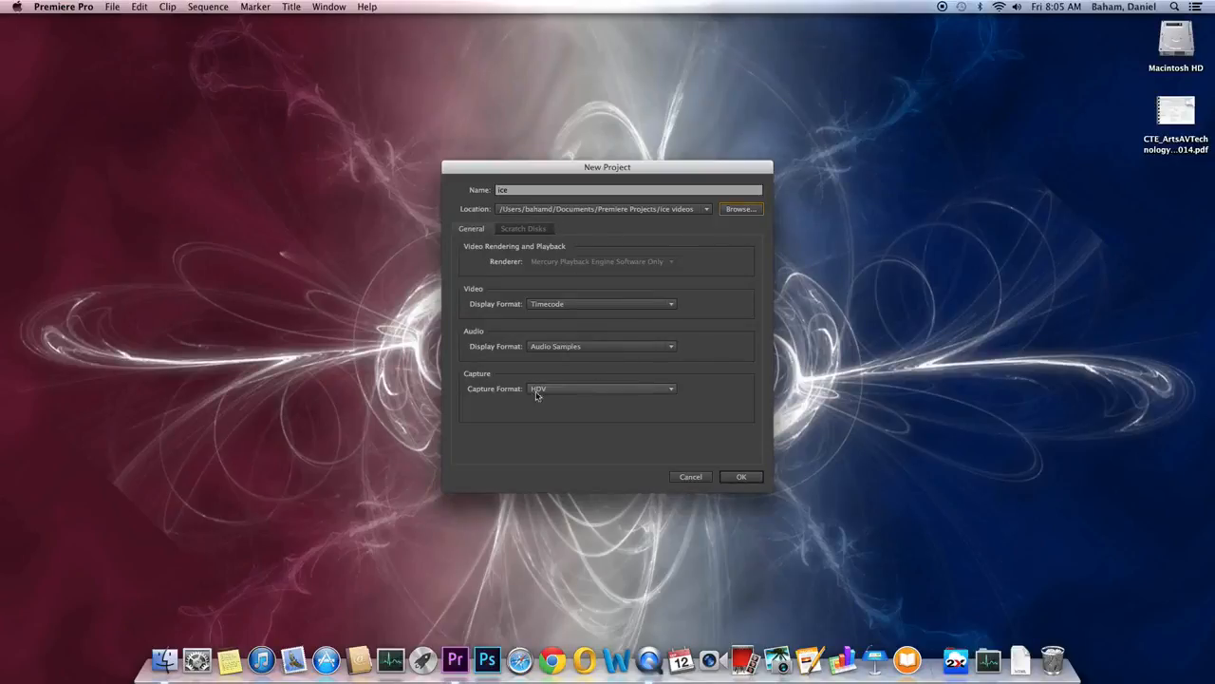
left_click(742, 476)
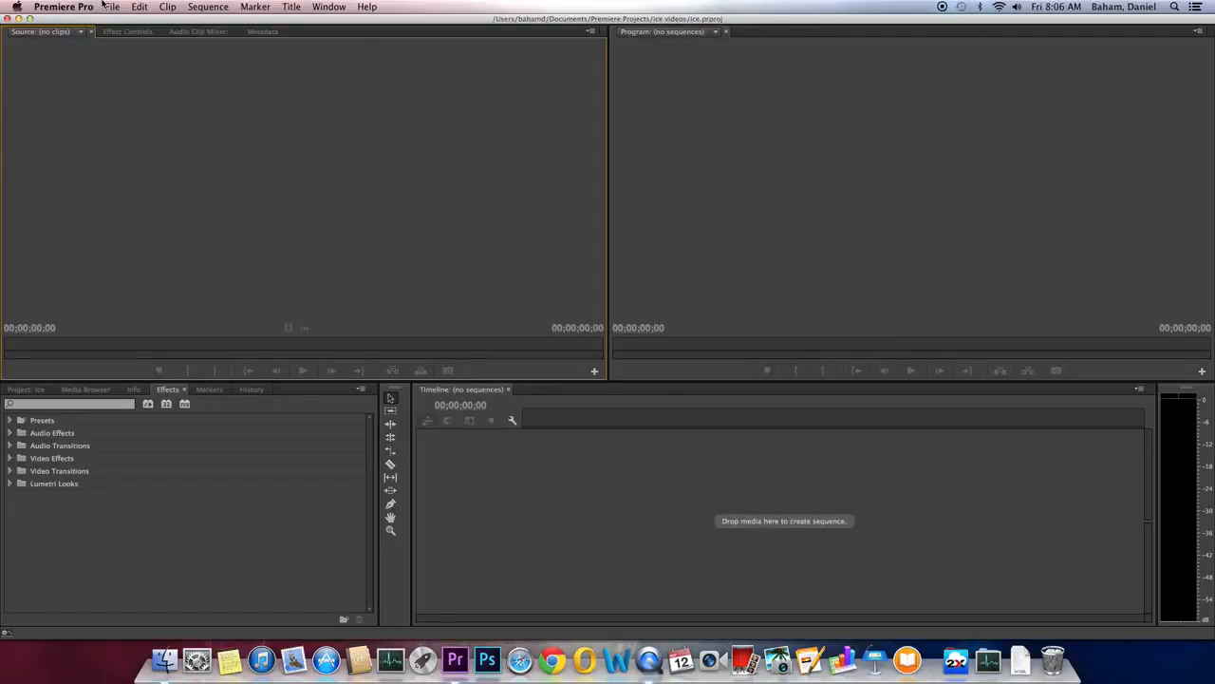
Step: Return to the empty Project: ice bin and open the Import dialog from it
left_click(38, 390)
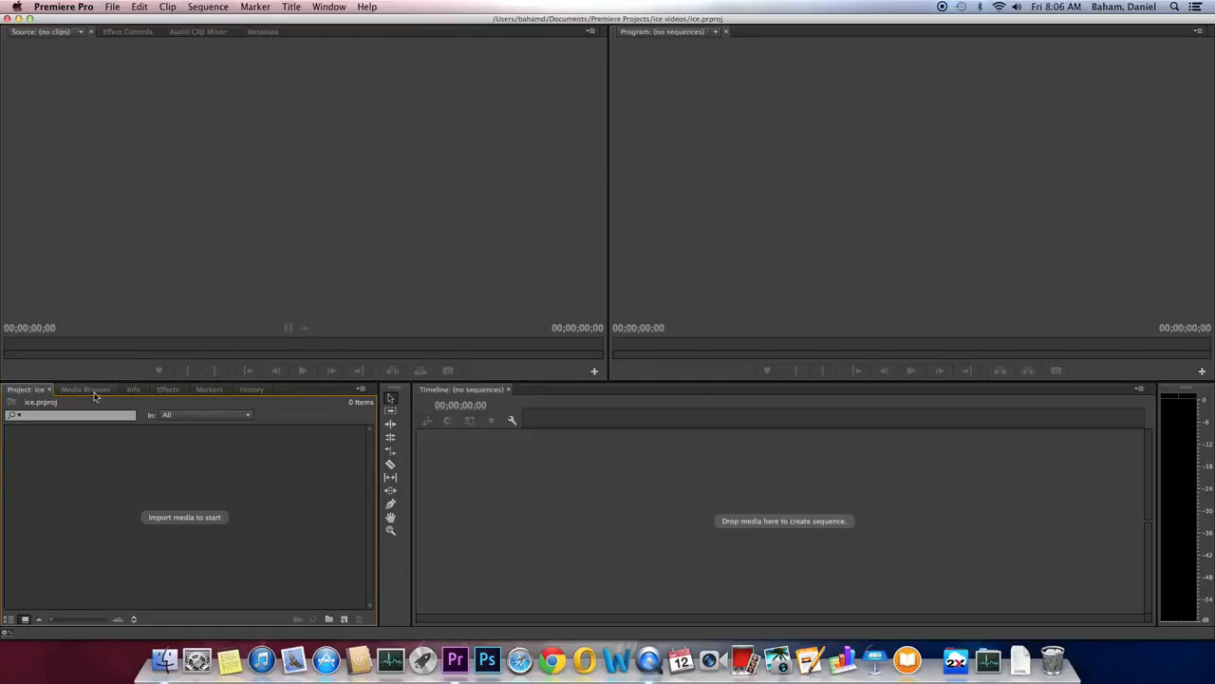
left_click(167, 391)
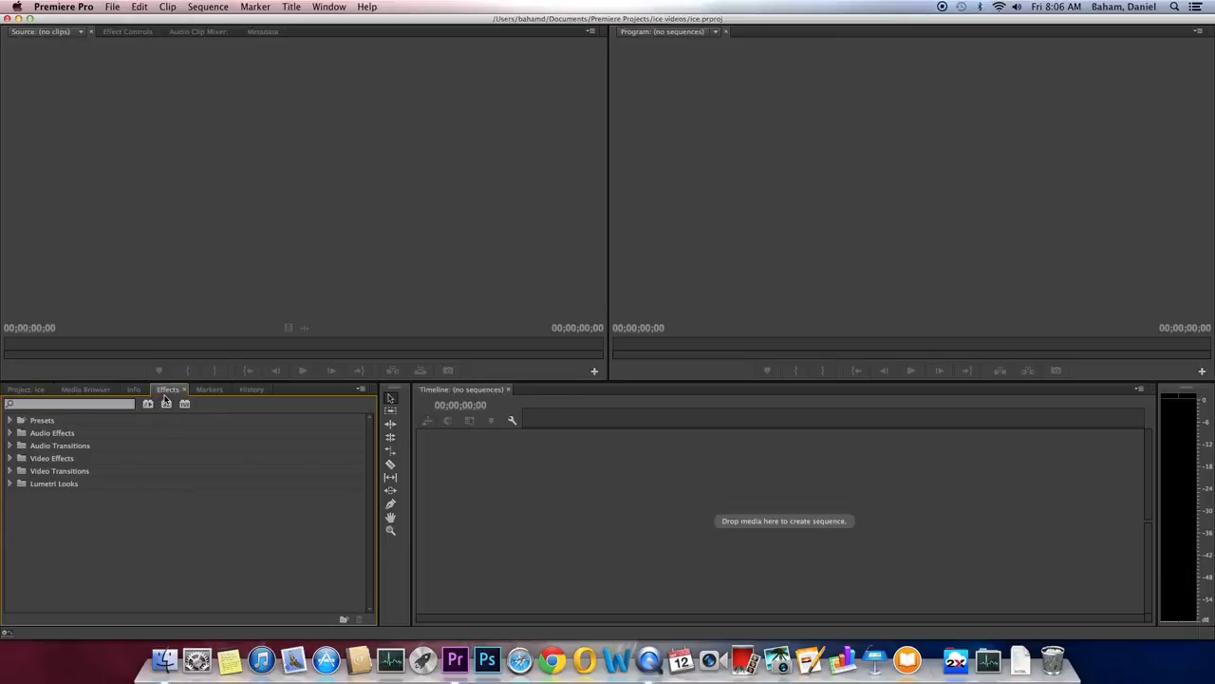
left_click(26, 390)
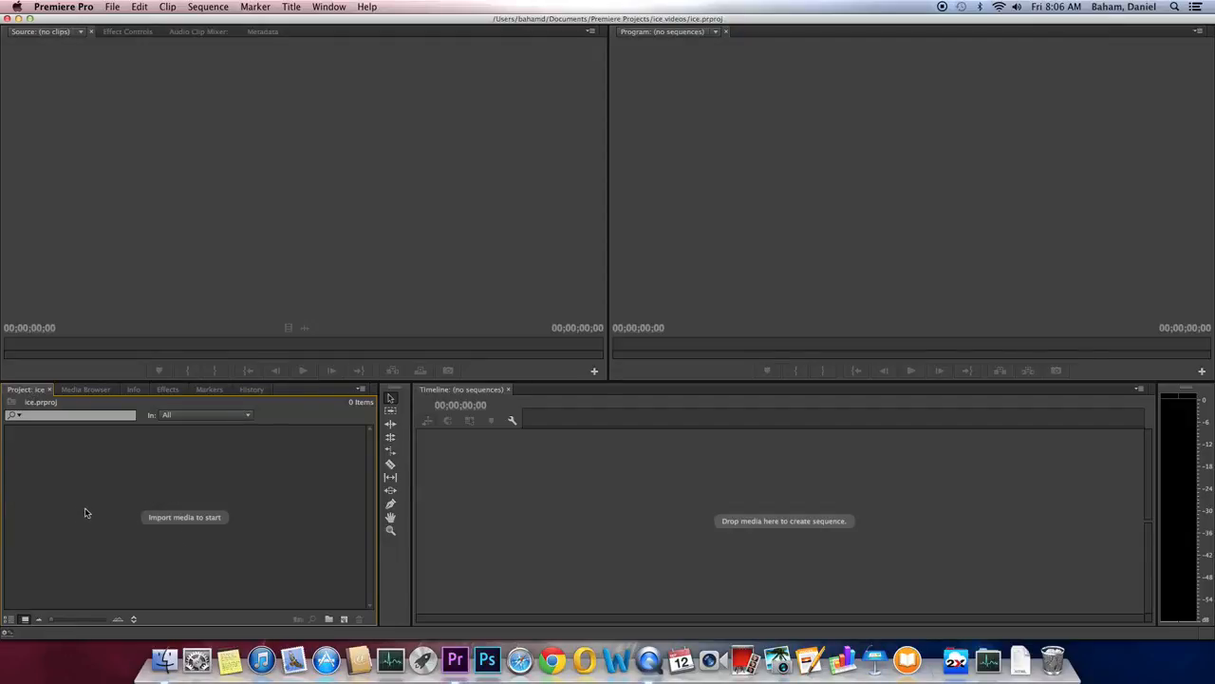
double_click(163, 496)
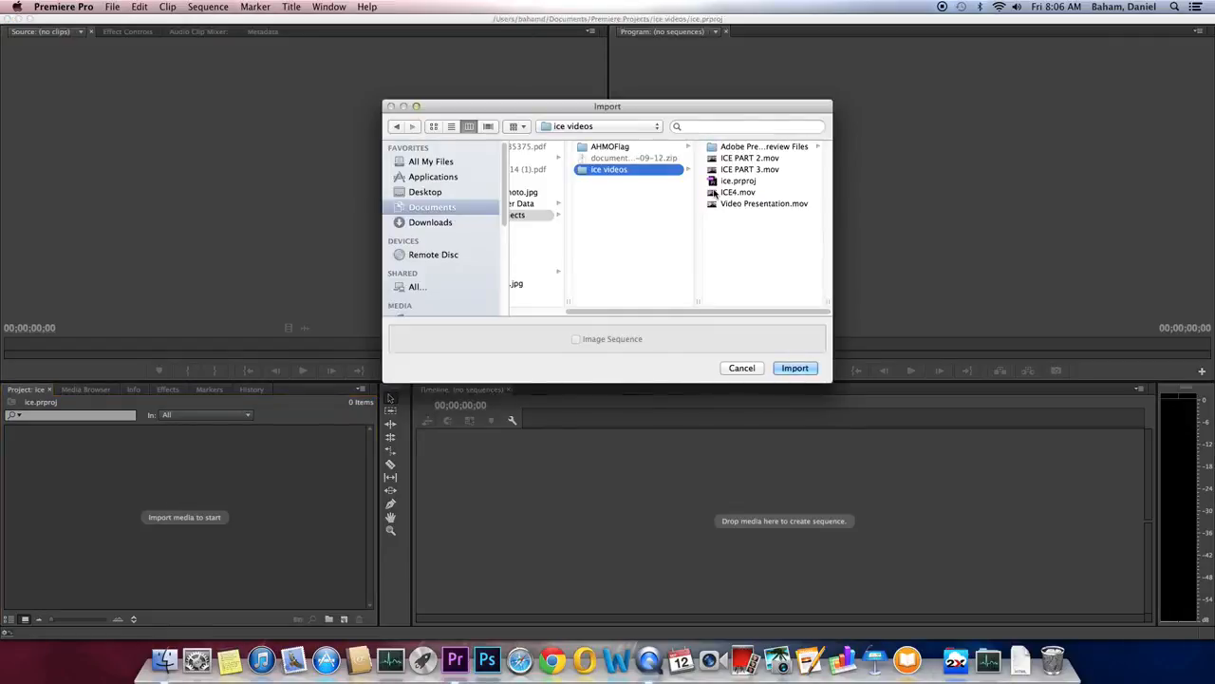
Step: Import Video Presentation.mov from the ice videos folder into the ice project
left_click(762, 204)
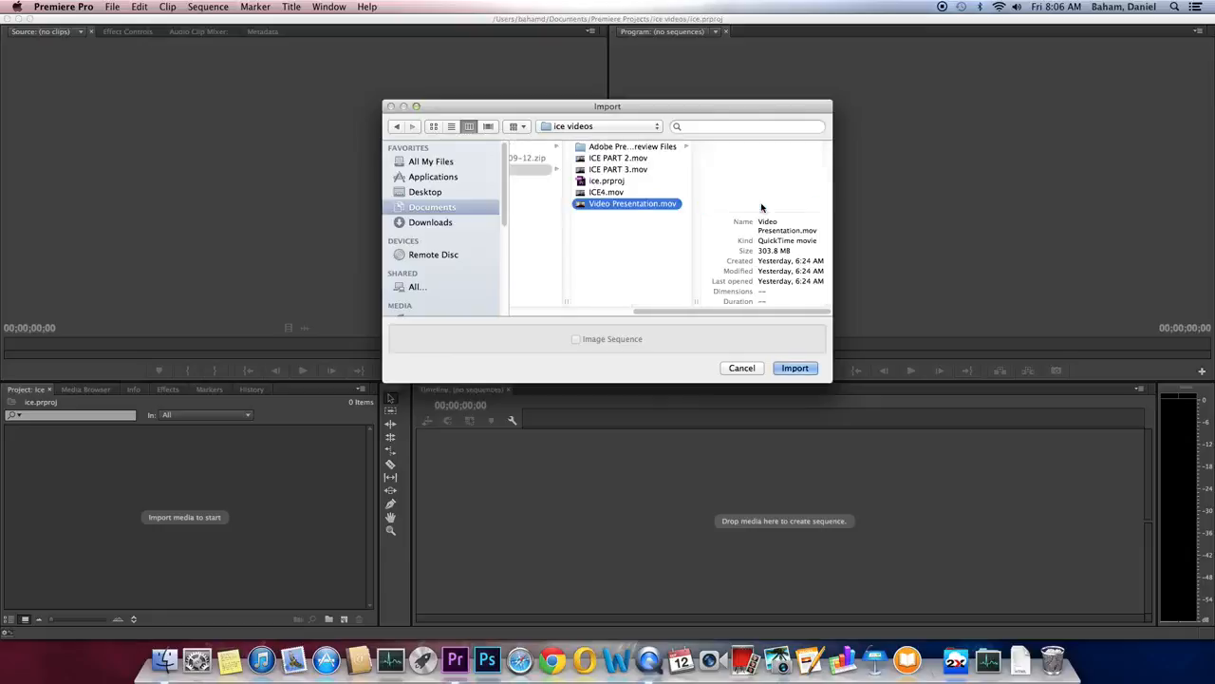
left_click(795, 368)
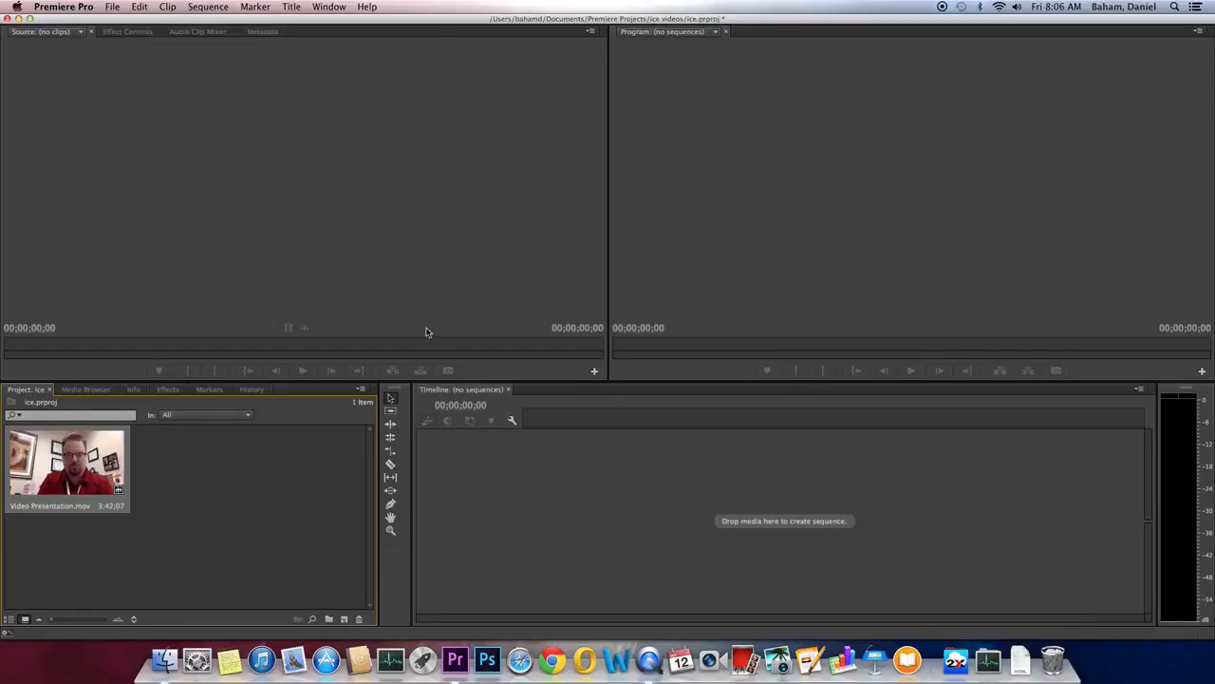
Step: Load Video Presentation.mov in the Source monitor and scrub through its footage
double_click(54, 492)
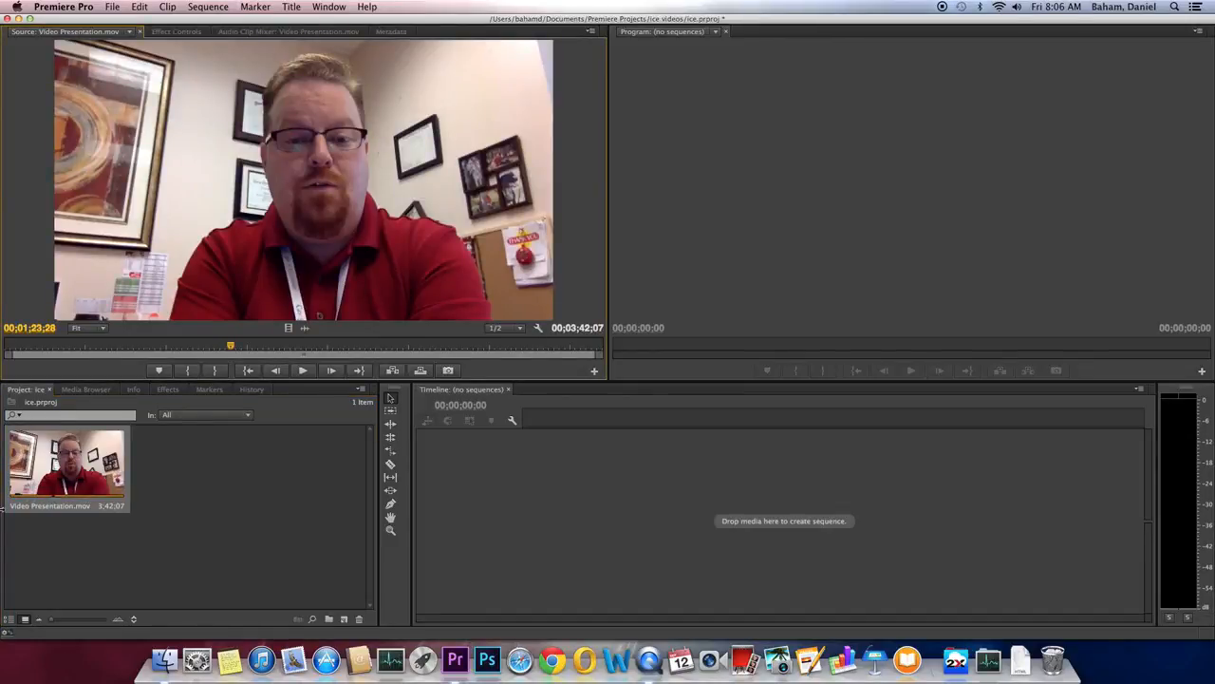
left_click(232, 348)
left_click_drag(232, 348, 300, 370)
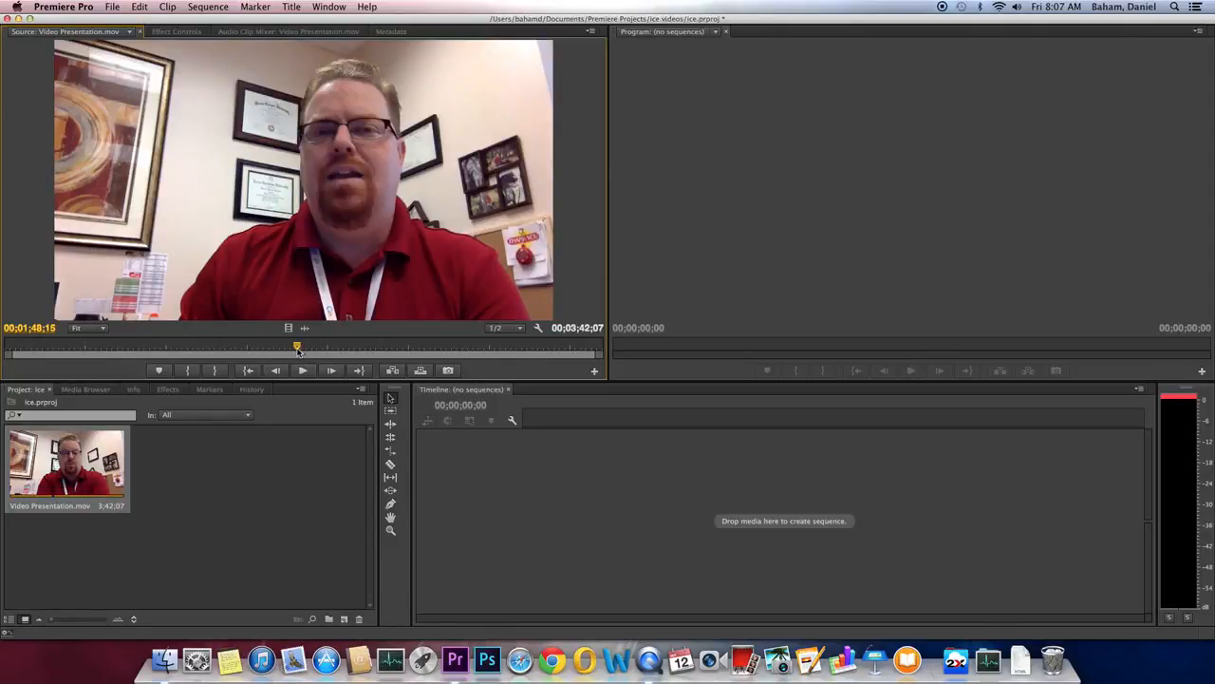
Step: Play the clip, then step frame by frame to set the In point at 00;00;07;28
left_click(250, 370)
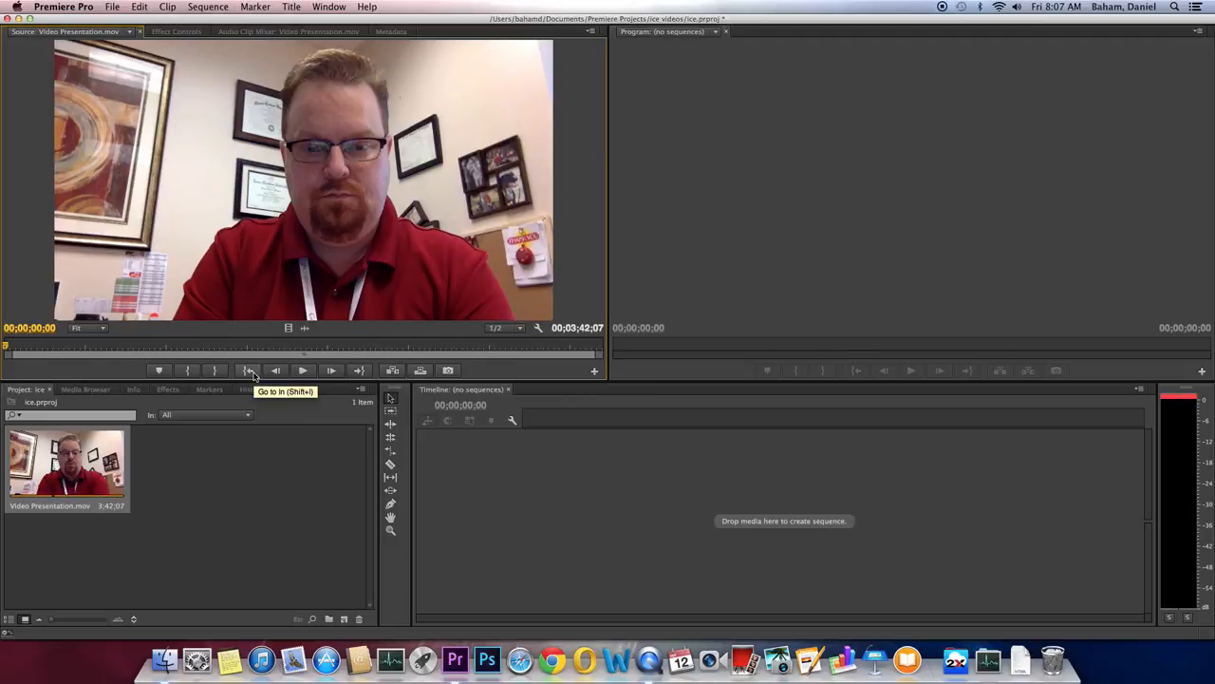
key("space")
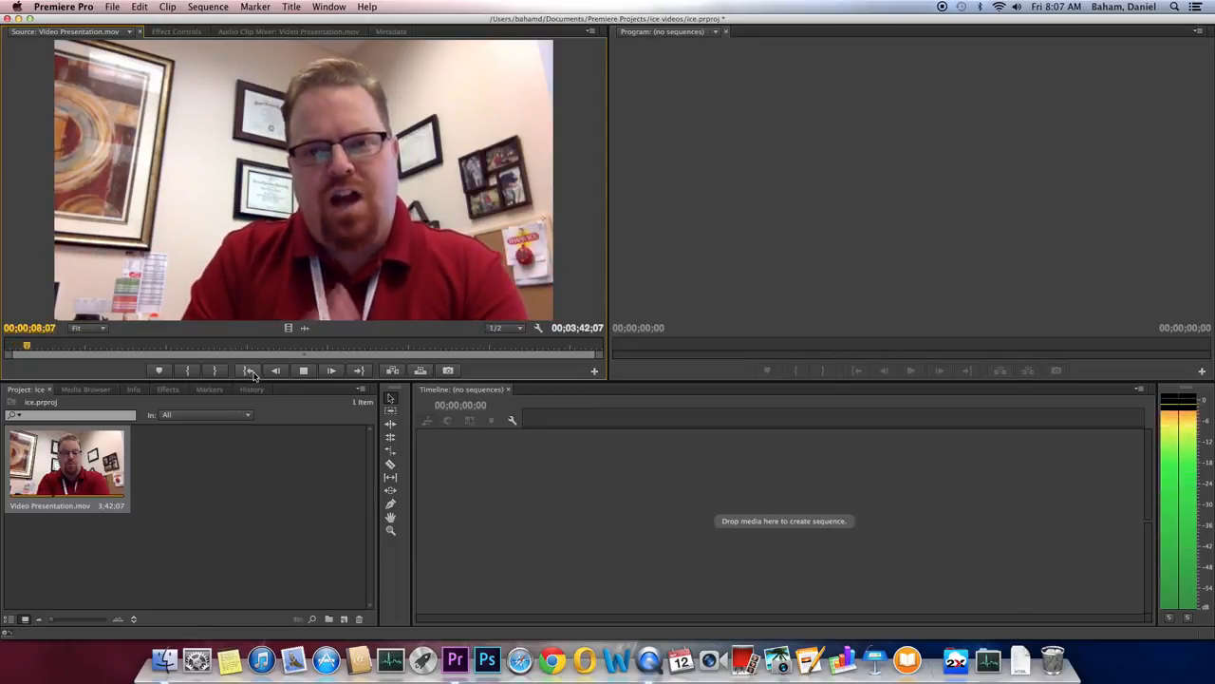
key("space")
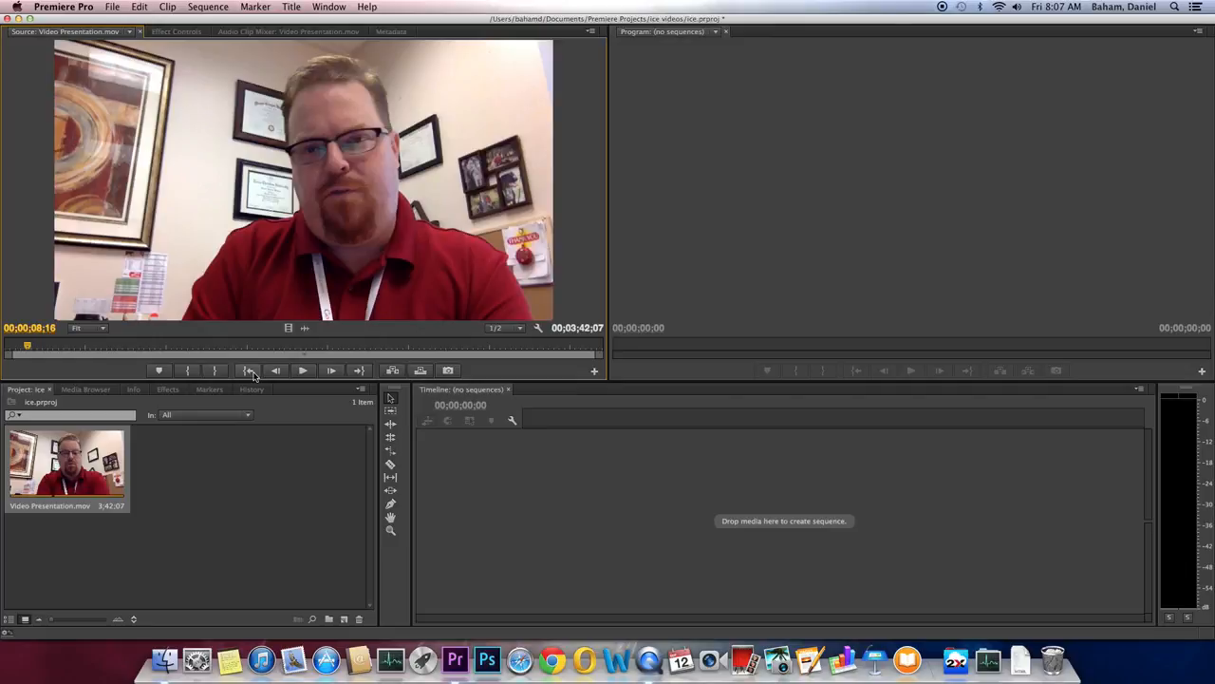
key("Left")
key("Left")
key("Left")
key("Left")
key("Left")
key("Left")
key("Left")
key("Left")
key("Left")
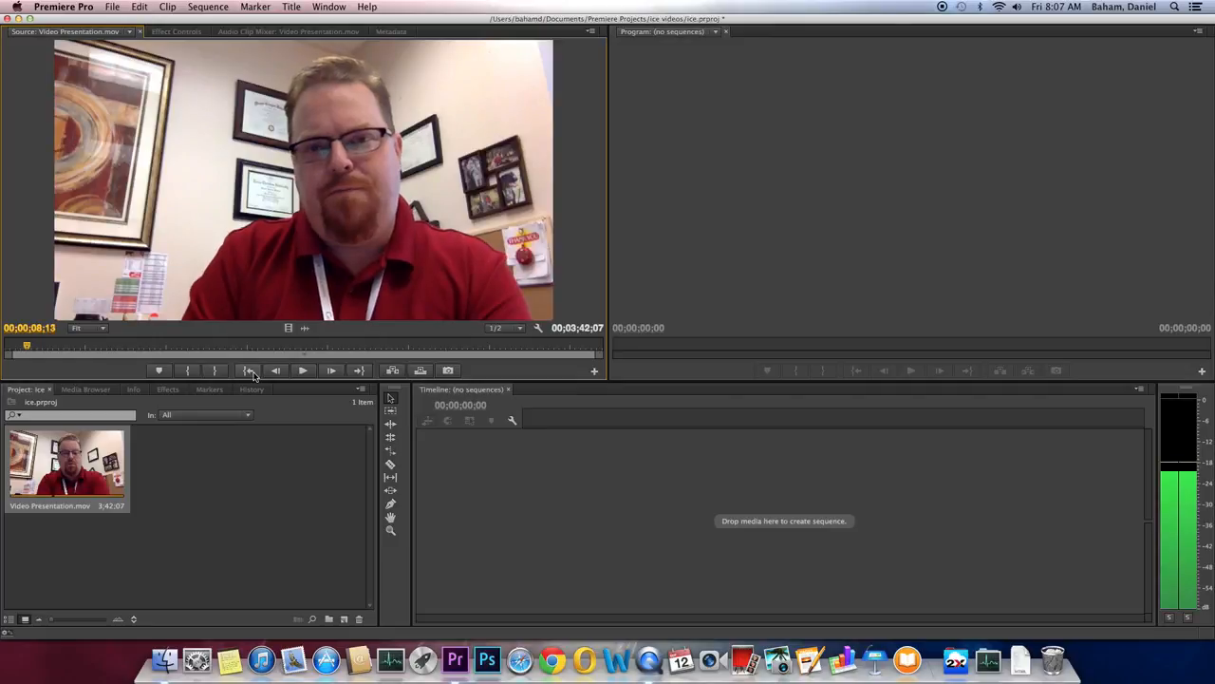
key("Left")
key("Left")
key("Left")
key("Left")
key("Left")
key("Left")
key("Left")
key("Left")
key("Left")
key("Left")
key("Left")
key("Left")
key("Left")
key("Left")
key("Left")
key("Left")
key("Left")
key("Left")
key("Left")
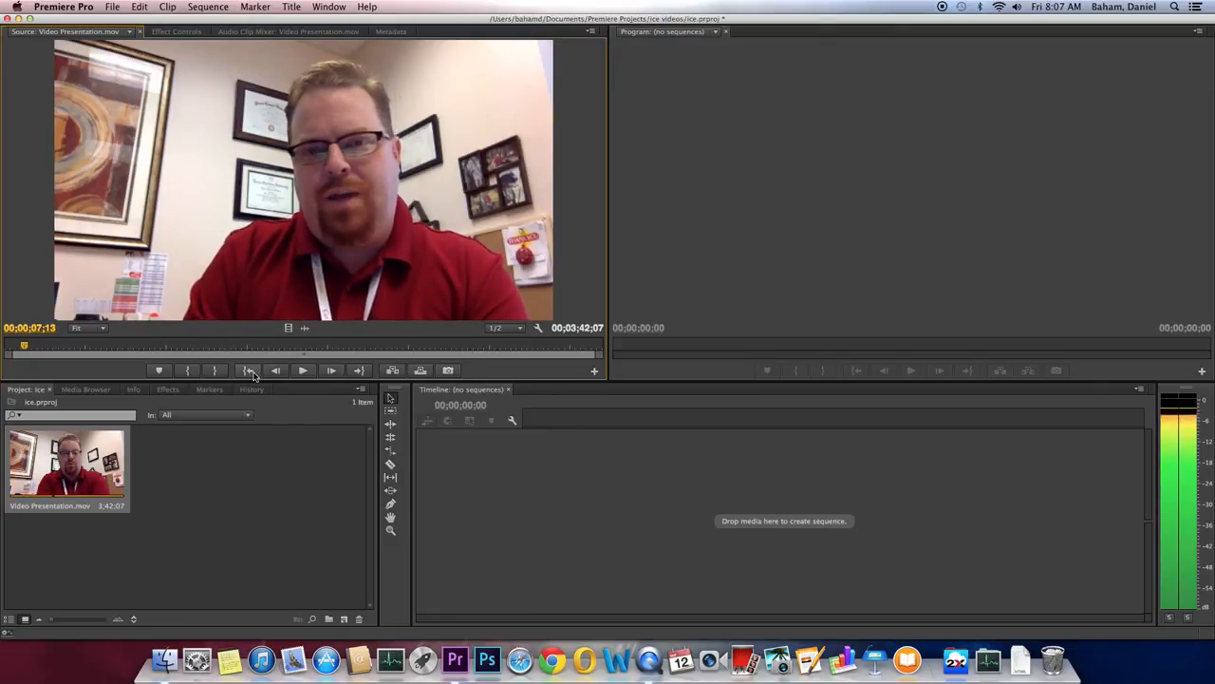
key("Right")
key("Right")
key("Right")
key("Right")
key("Right")
key("Right")
key("Right")
key("Right")
key("Right")
key("Right")
key("Right")
key("Right")
key("Right")
key("Right")
key("Right")
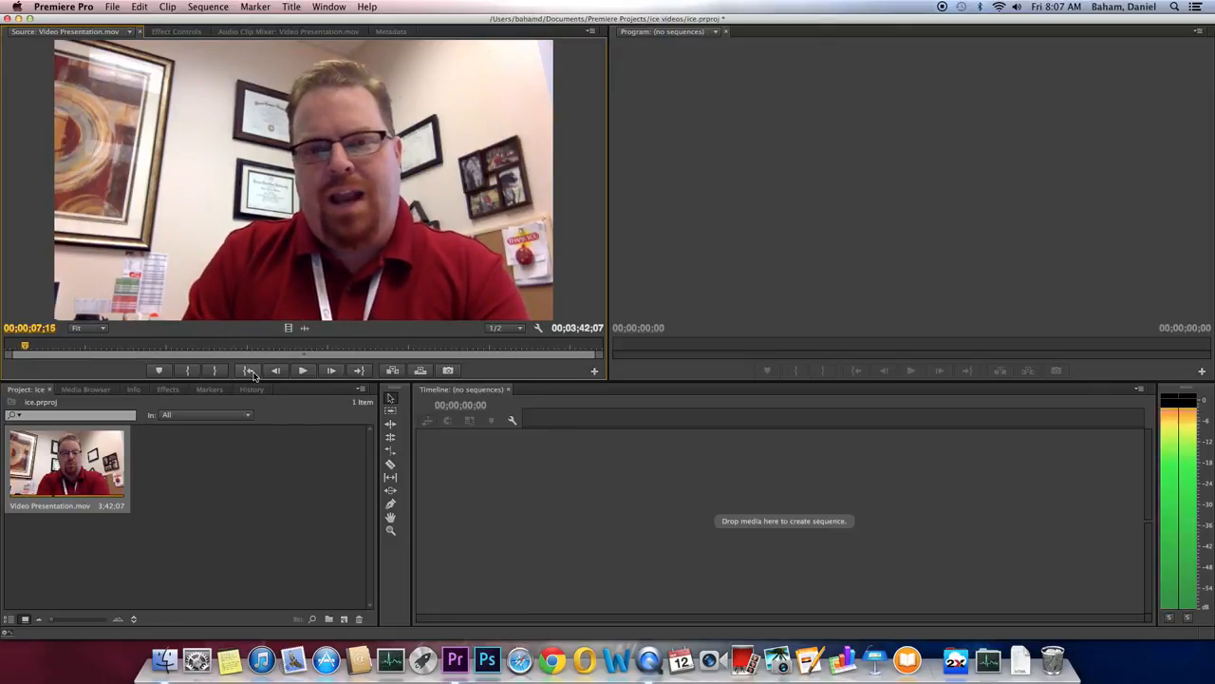
key("Right")
key("Right")
key("Right")
key("Right")
key("Right")
key("Right")
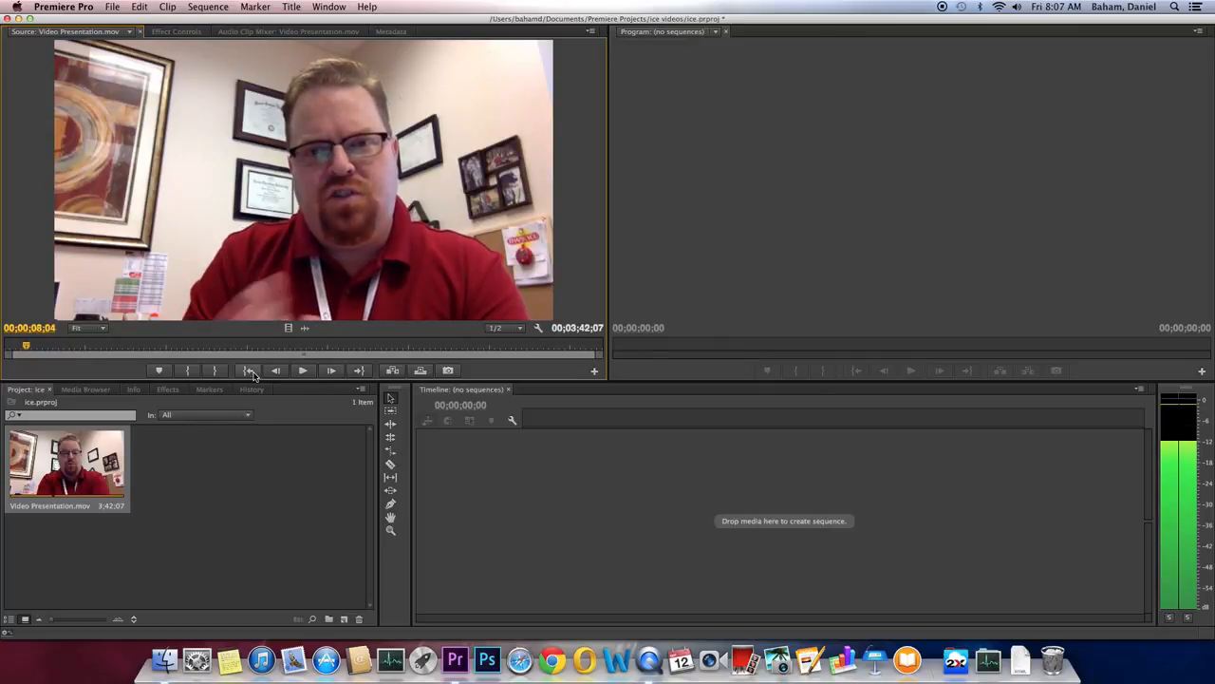
key("Left")
key("Left")
key("Left")
key("Left")
key("Left")
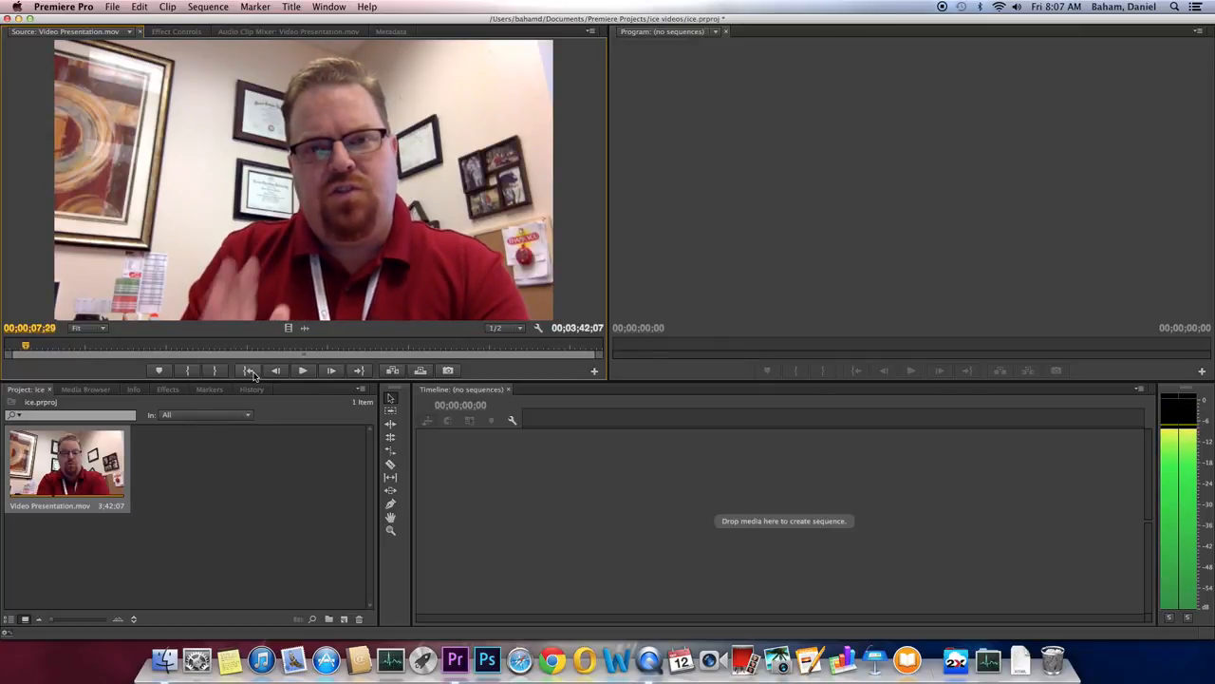
key("Left")
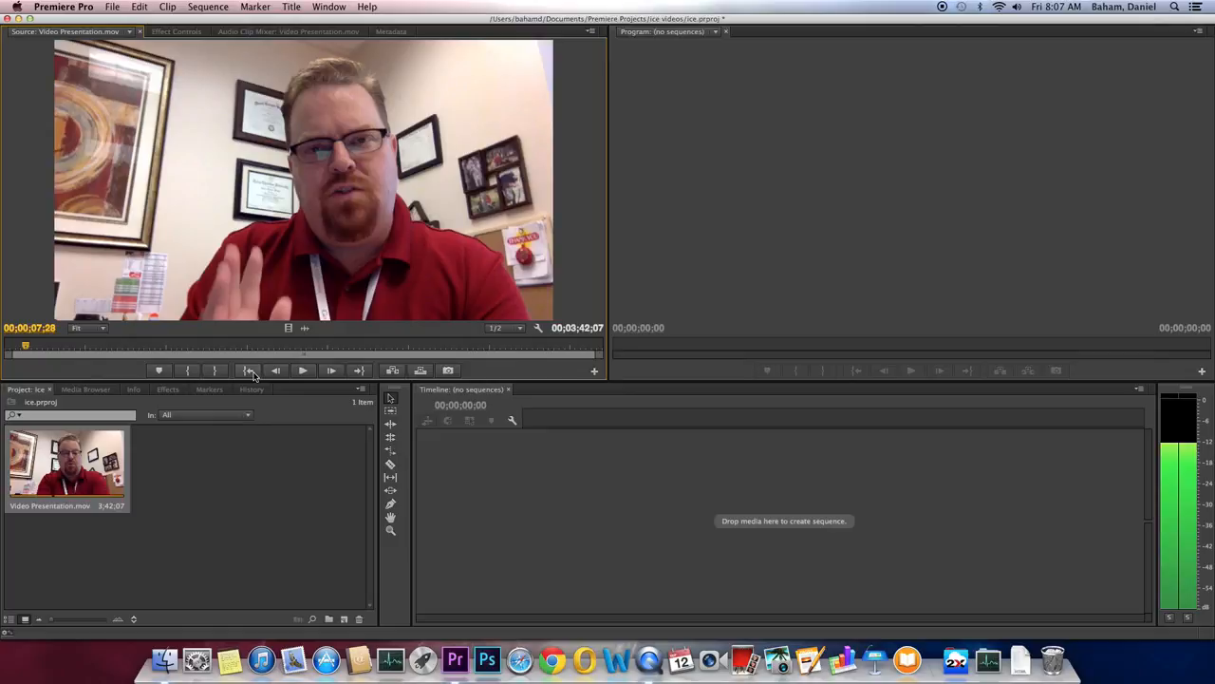
key("Left")
key("Left")
key("Right")
key("Right")
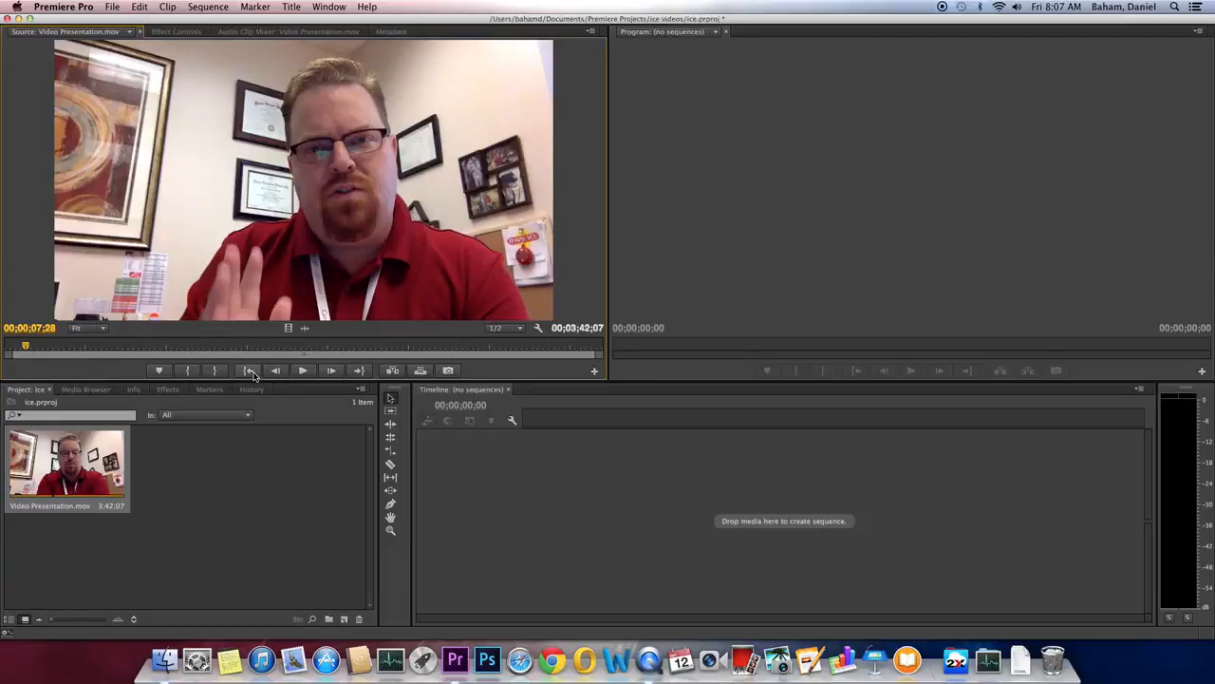
key("i")
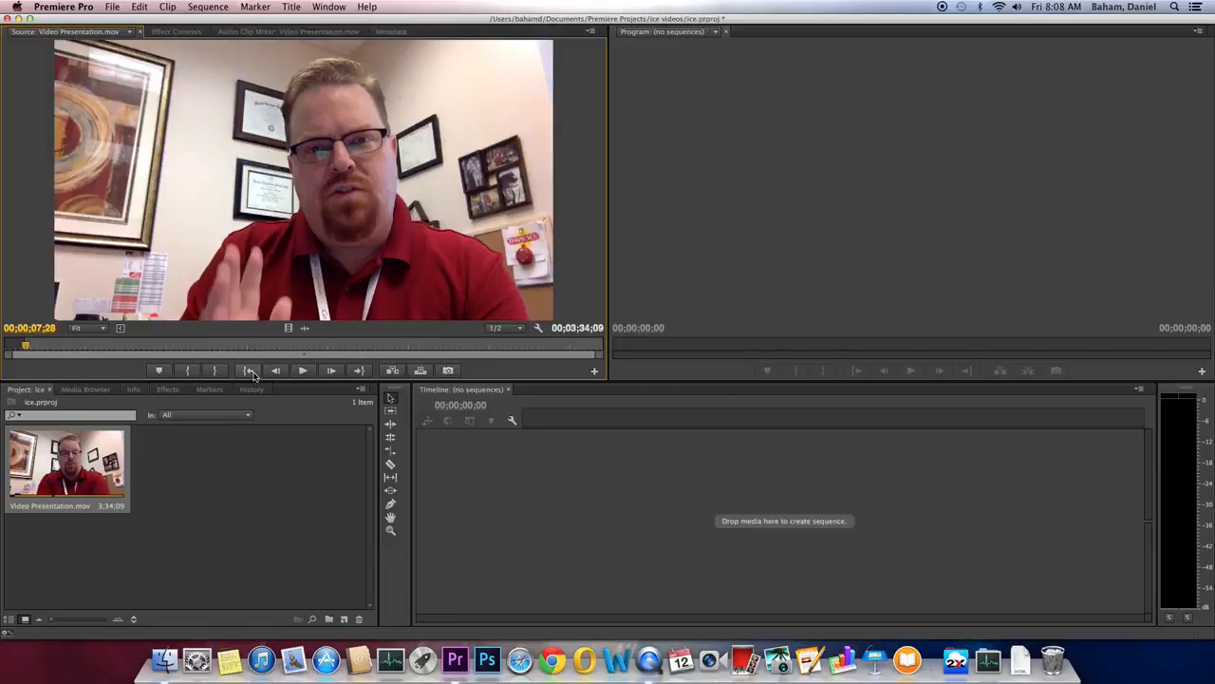
Step: Set the Out point at 00;00;08;15, marking a 17-frame range
key("Right")
key("Right")
key("Right")
key("Right")
key("Right")
key("Right")
key("Right")
key("Right")
key("Right")
key("Right")
key("Right")
key("Right")
key("Right")
key("Right")
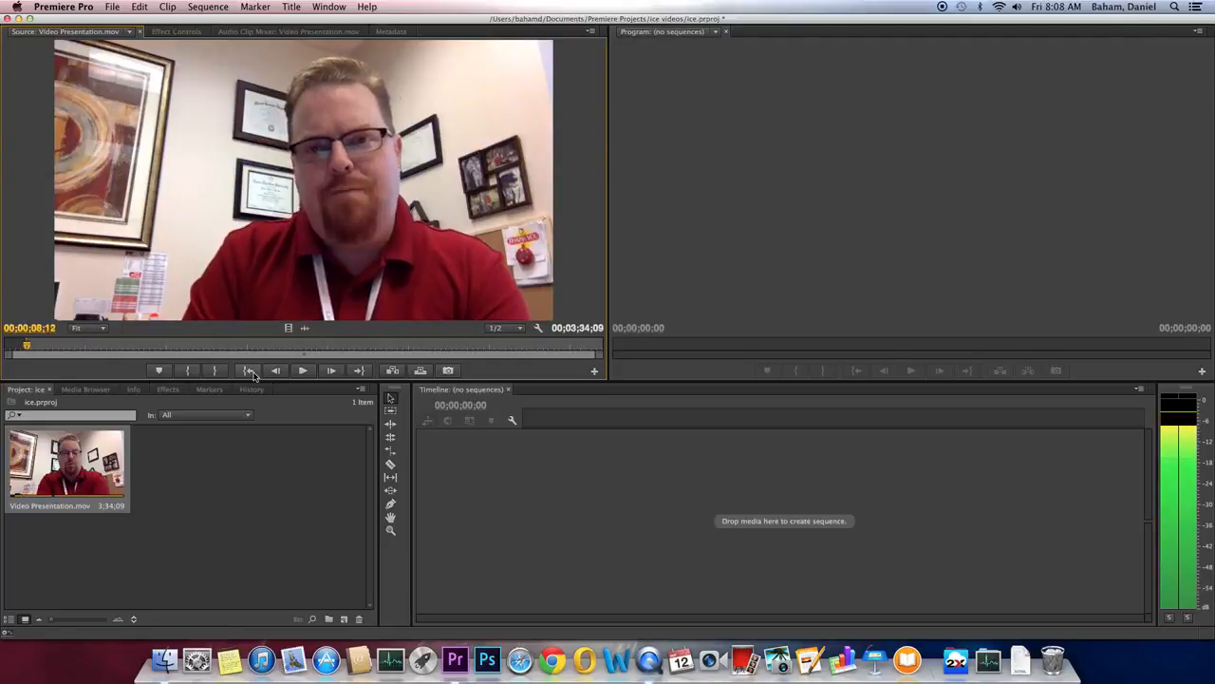
key("Right")
key("Right")
key("Right")
key("Right")
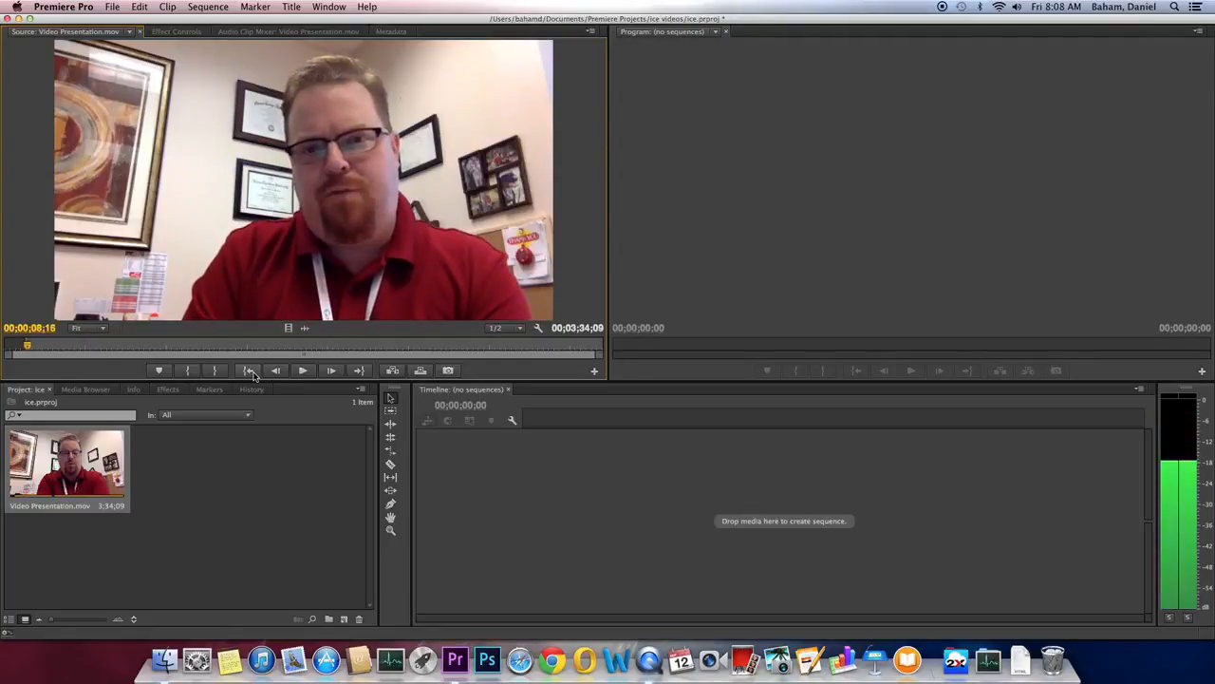
key("Right")
key("Left")
key("Left")
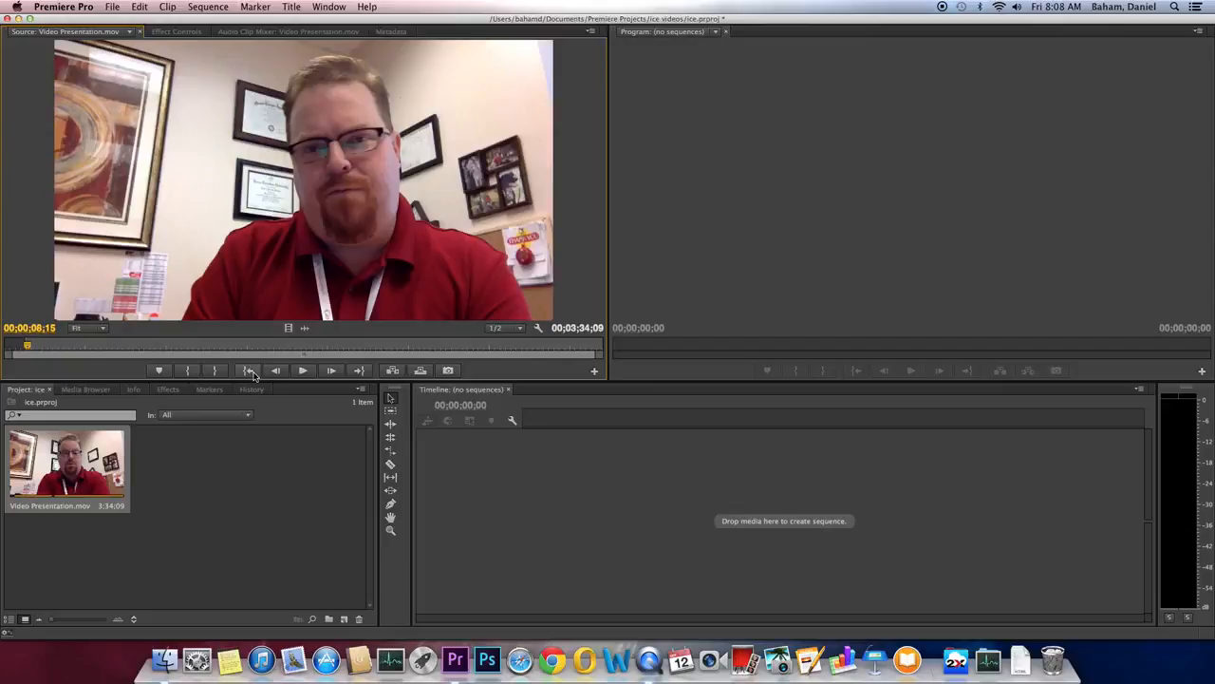
key("o")
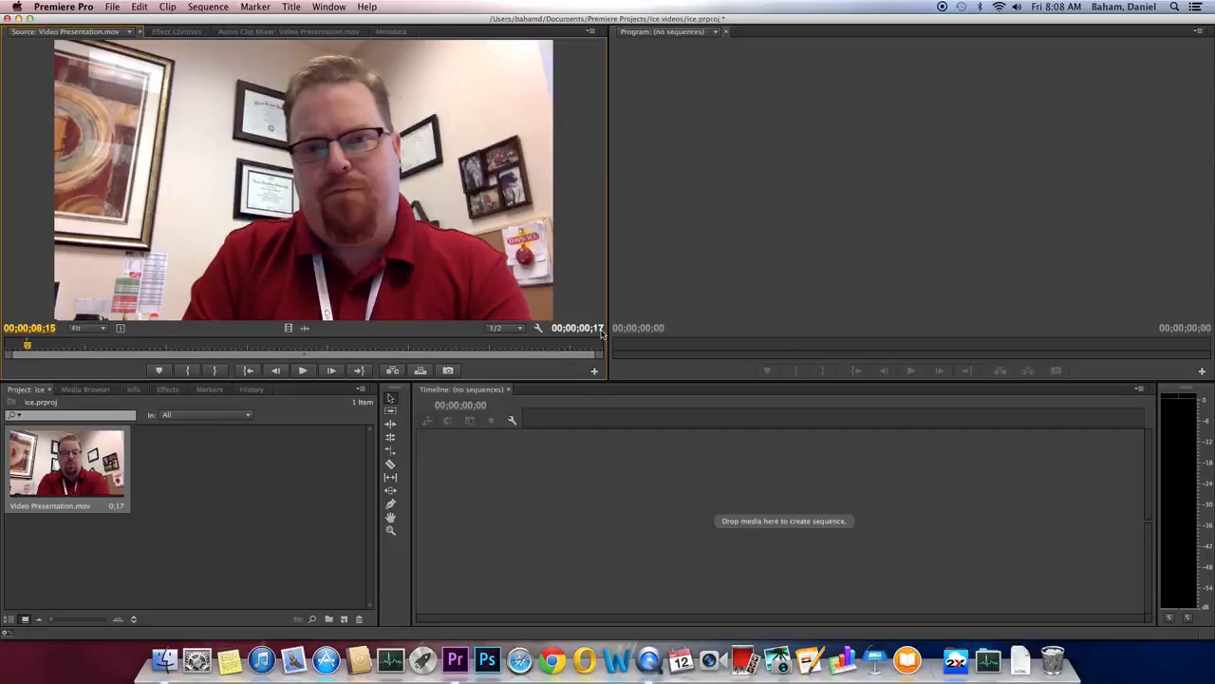
left_click(165, 8)
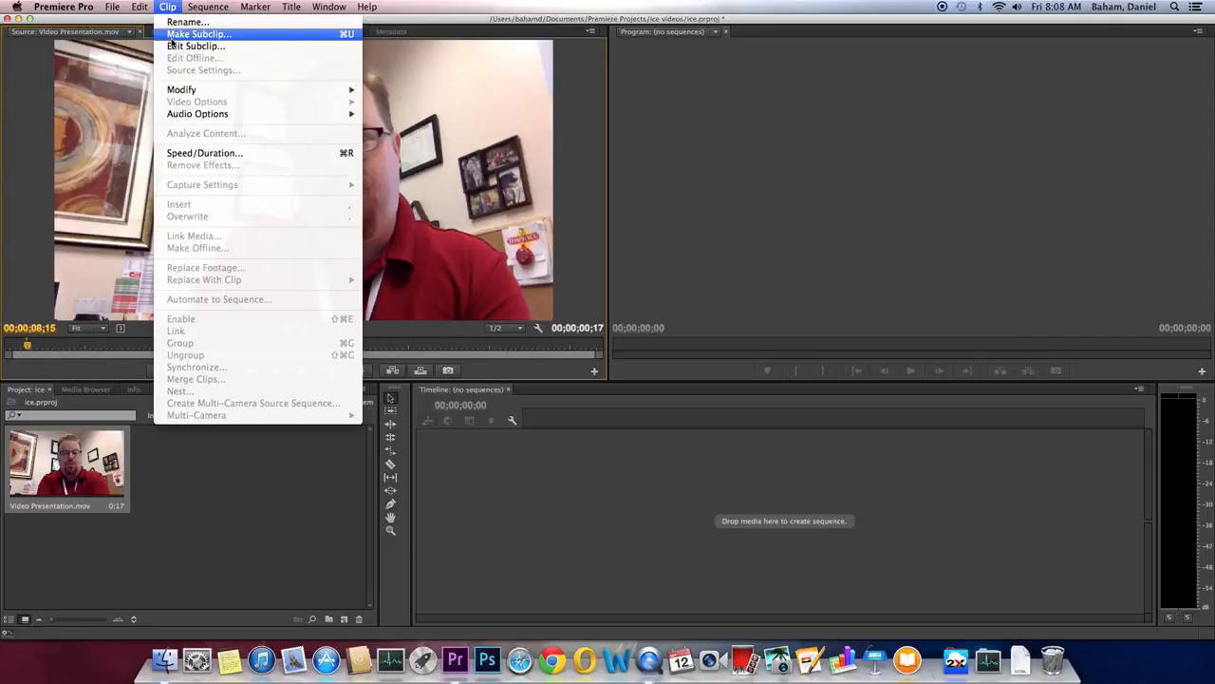
Step: Make a subclip named 'stop' from the marked range and load it in the Source monitor
left_click(171, 35)
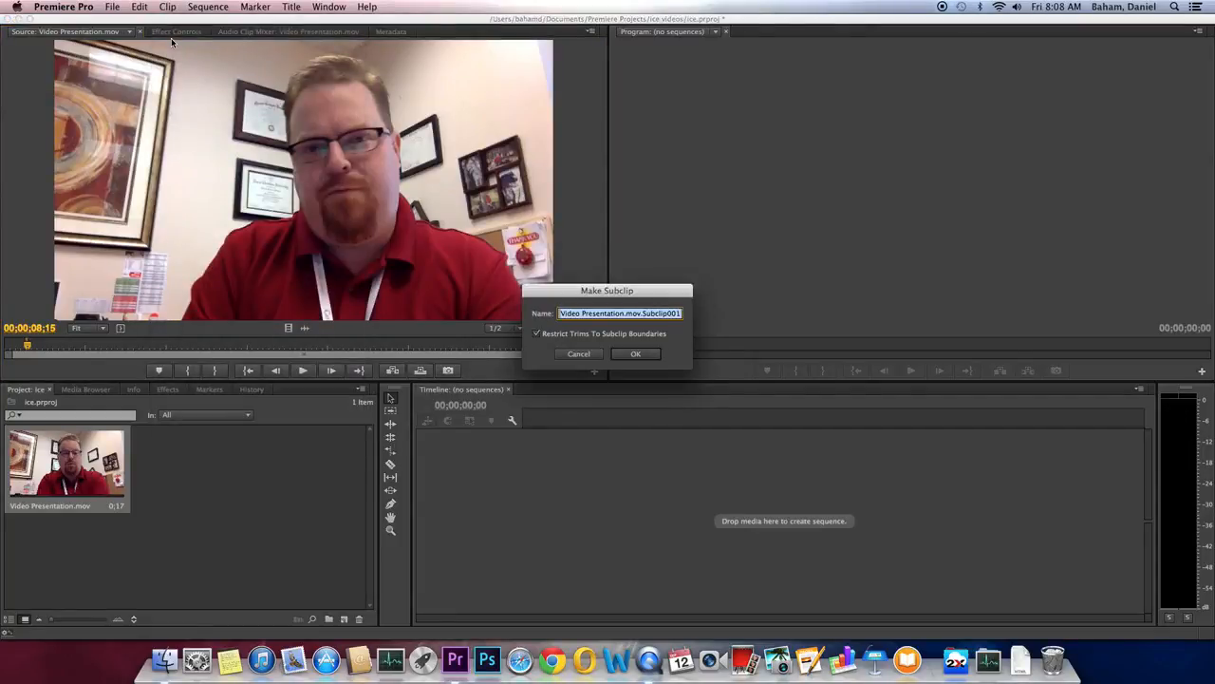
type("stop")
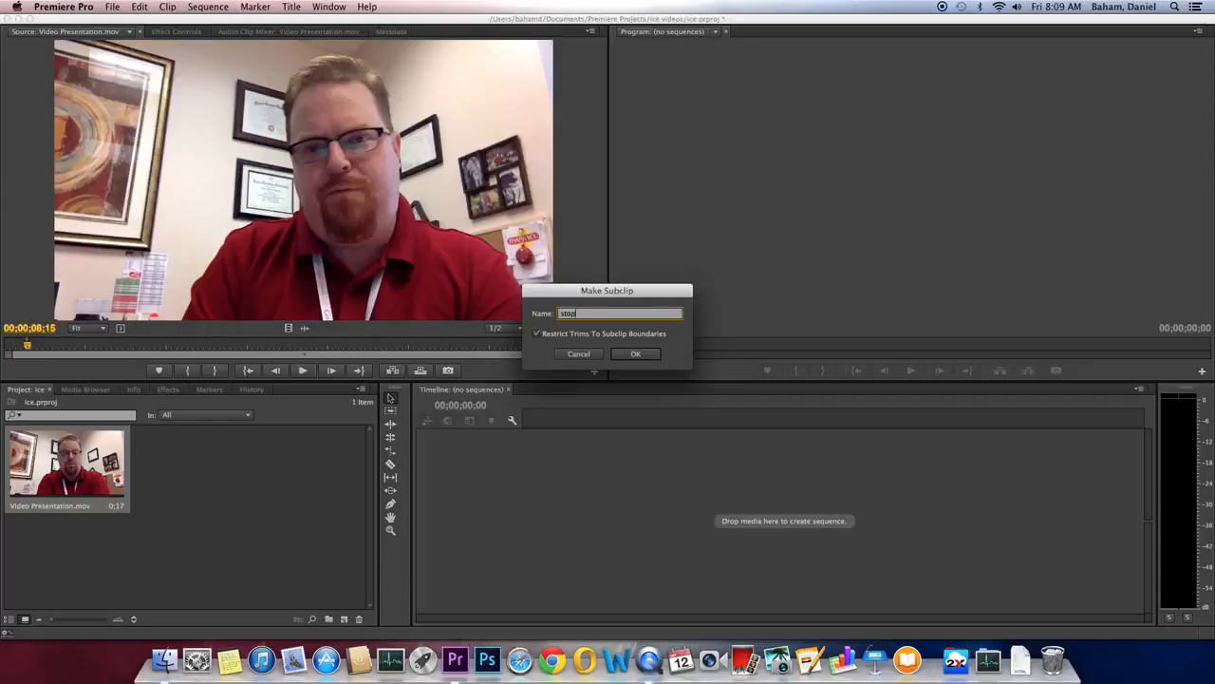
key("Return")
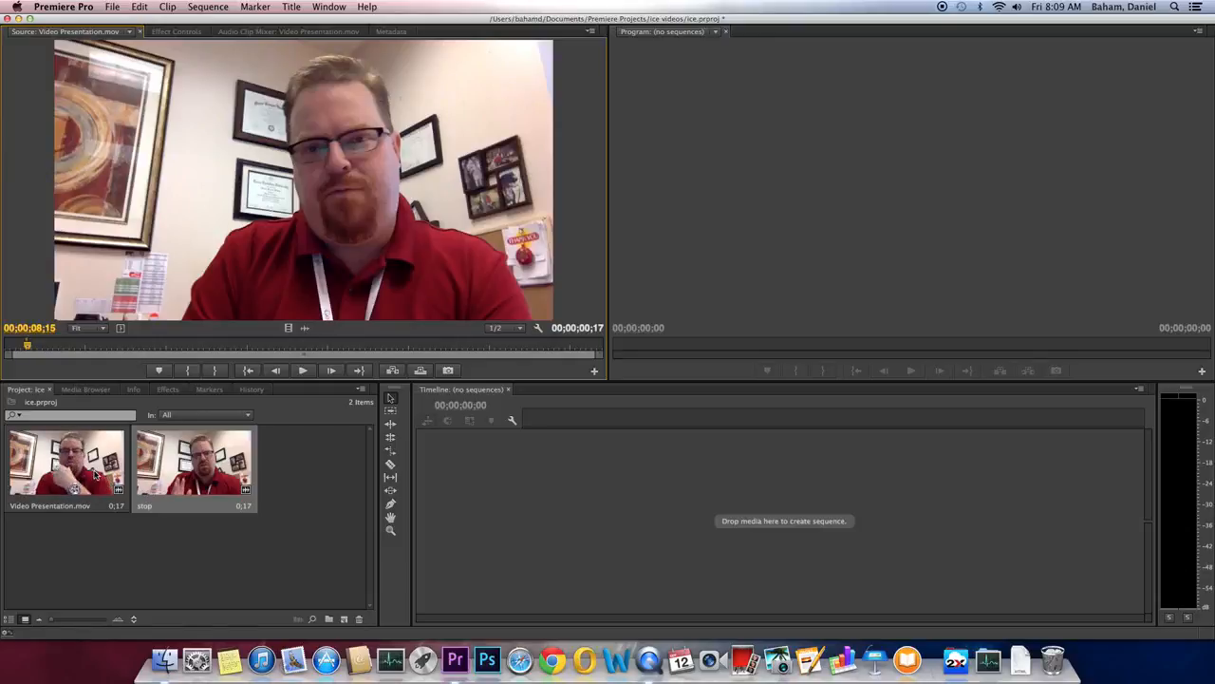
double_click(190, 481)
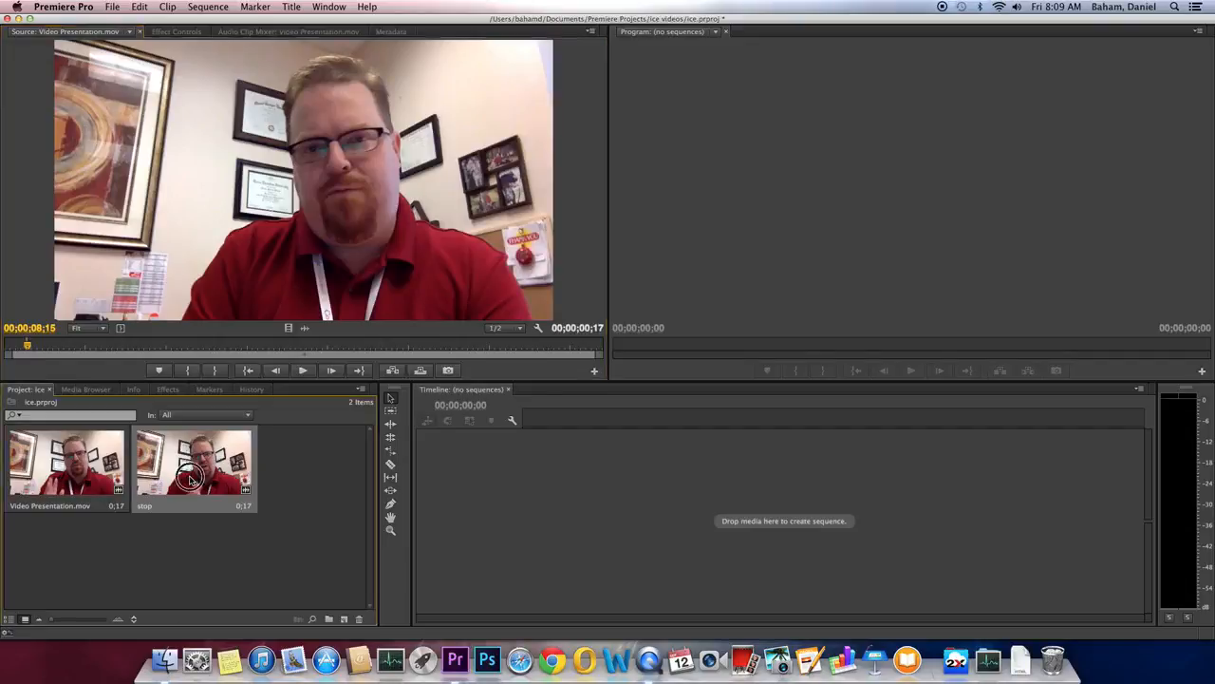
Step: Play back the stop subclip, then reload Video Presentation.mov and play it
left_click(301, 371)
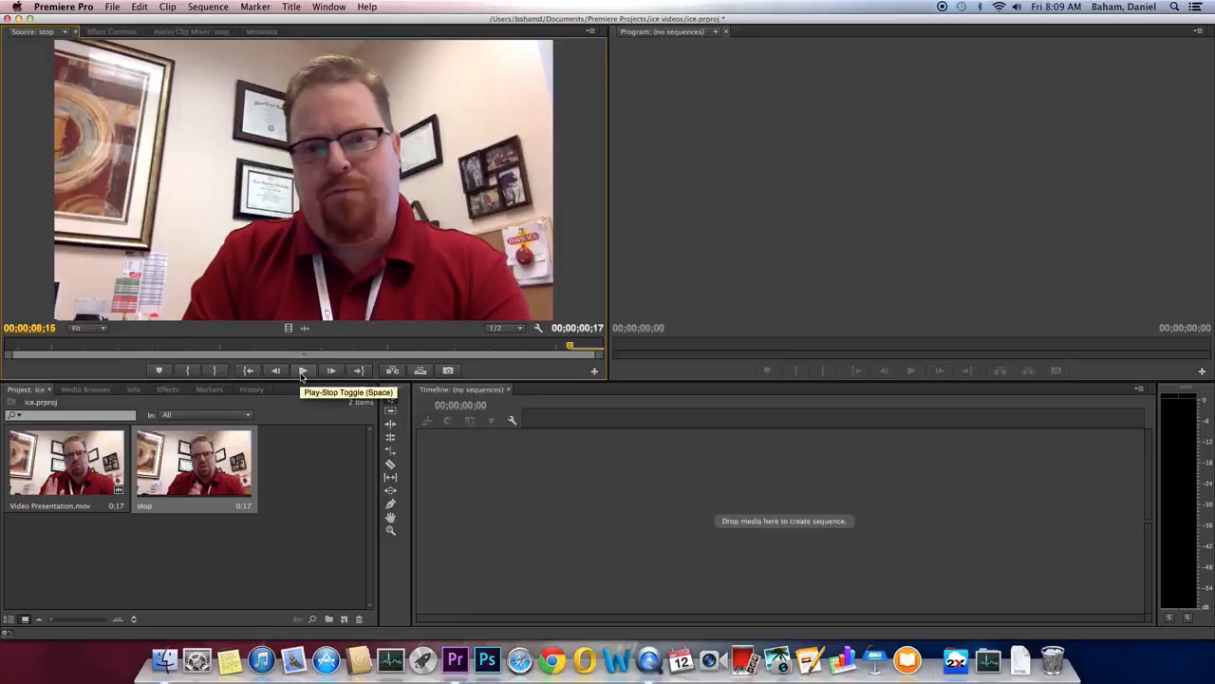
double_click(37, 482)
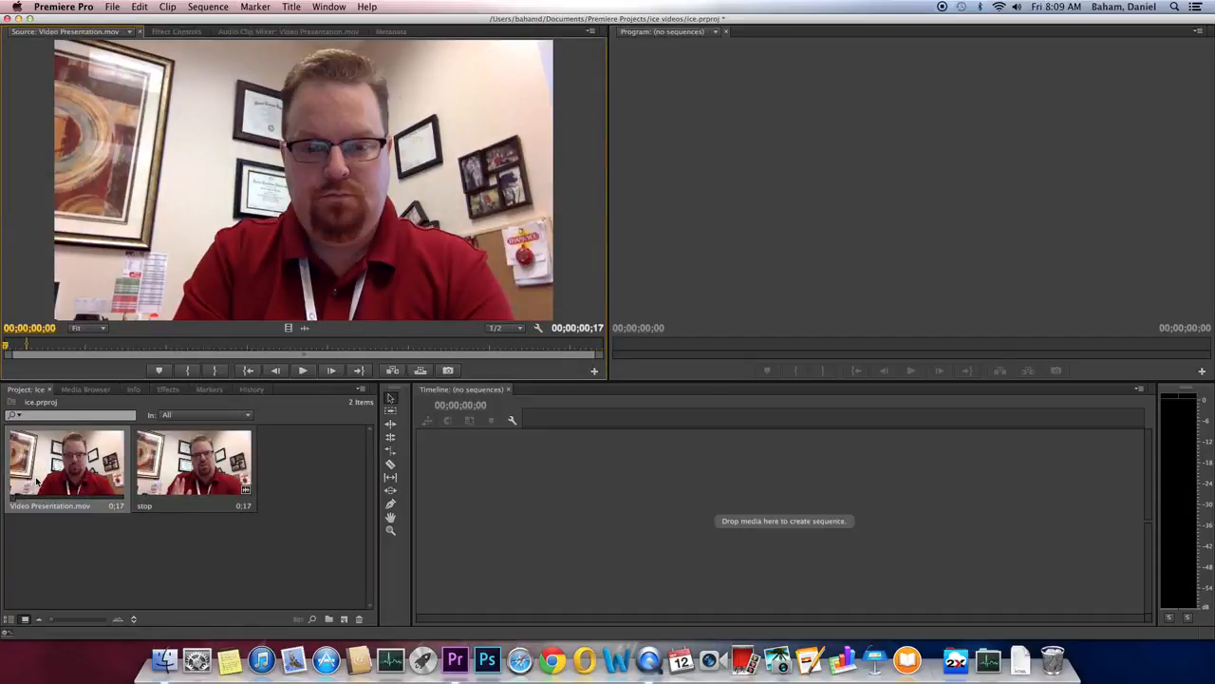
key("space")
key("space")
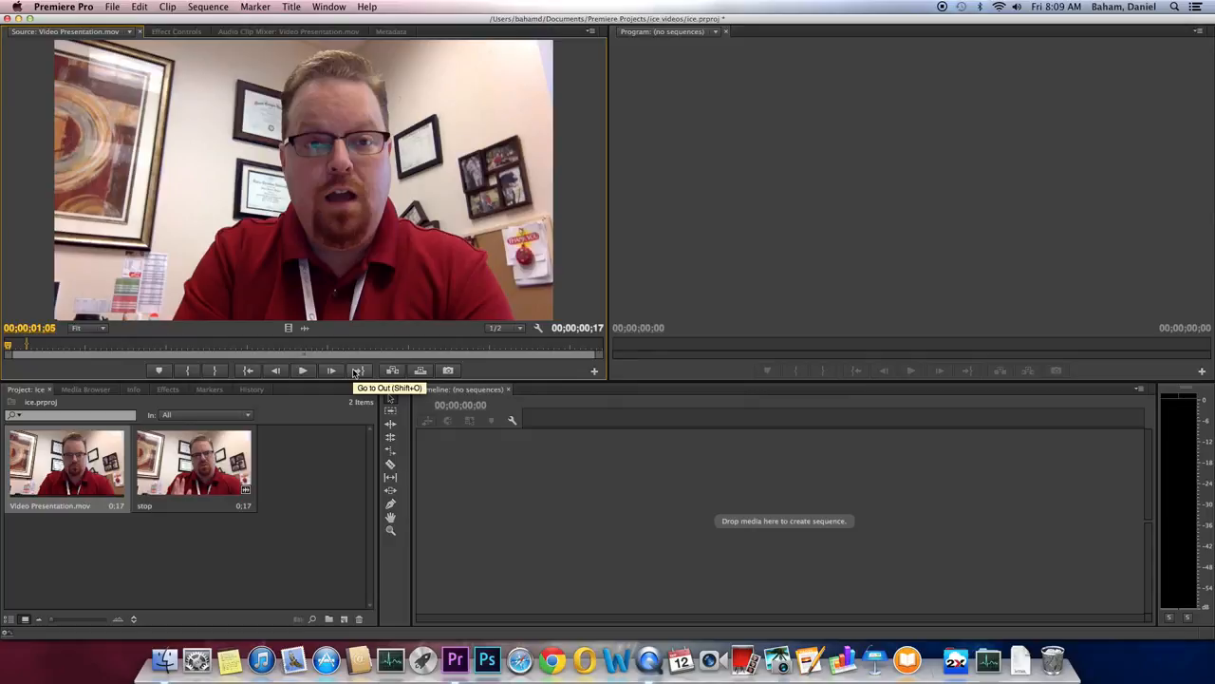
key("space")
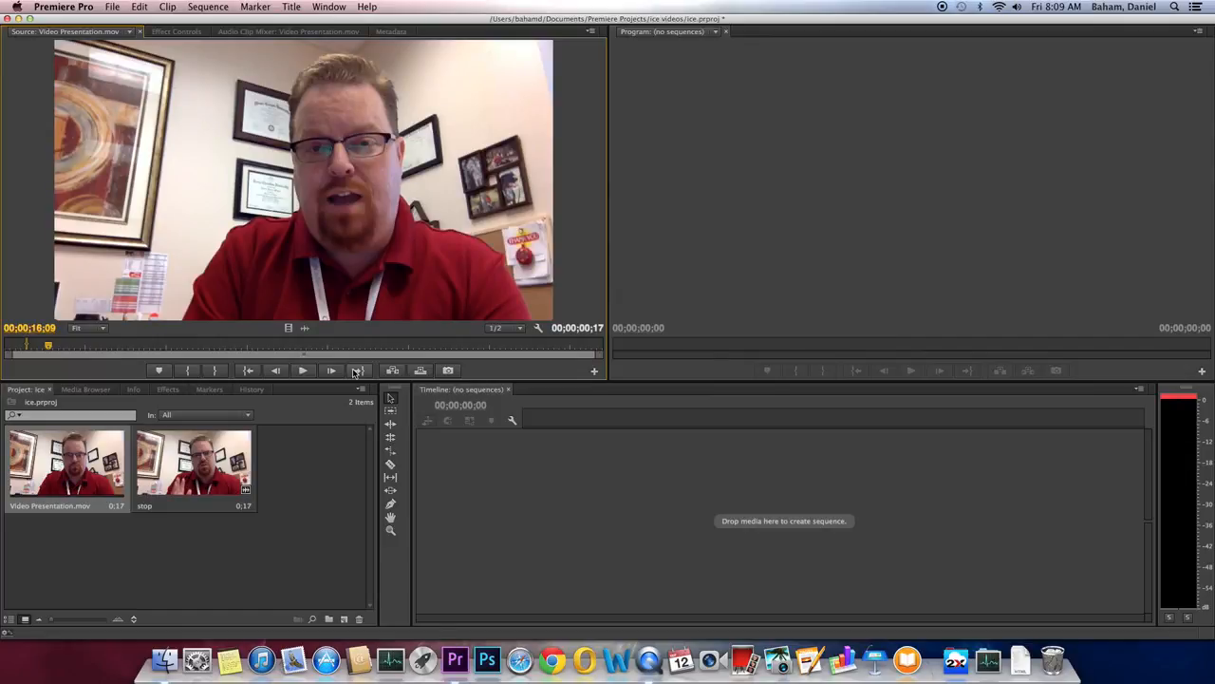
Step: Step frame by frame and set the Out point at 00;00;16;12 for a 19-frame range
key("Left")
key("Left")
key("Left")
key("Left")
key("Left")
key("Left")
key("Left")
key("Left")
key("Left")
key("Left")
key("Left")
key("Left")
key("Left")
key("Left")
key("Left")
key("Left")
key("Left")
key("Left")
key("Left")
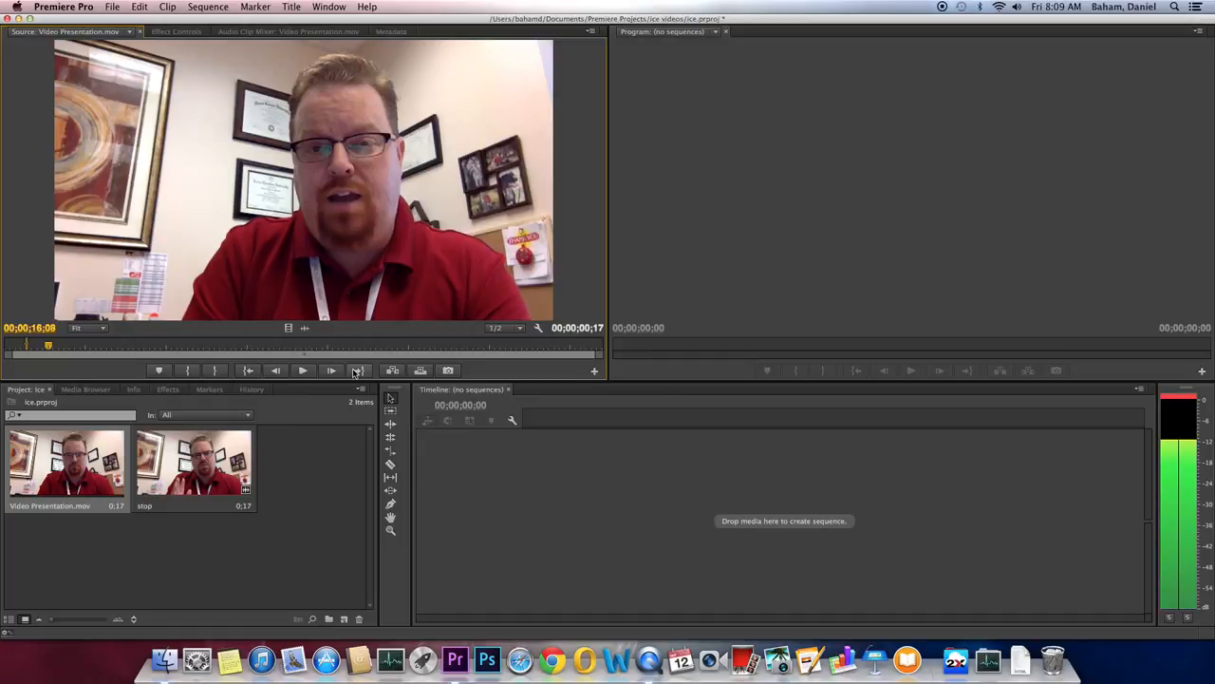
key("Left")
key("Left")
key("Left")
key("Left")
key("Left")
key("Left")
key("Left")
key("Left")
key("Left")
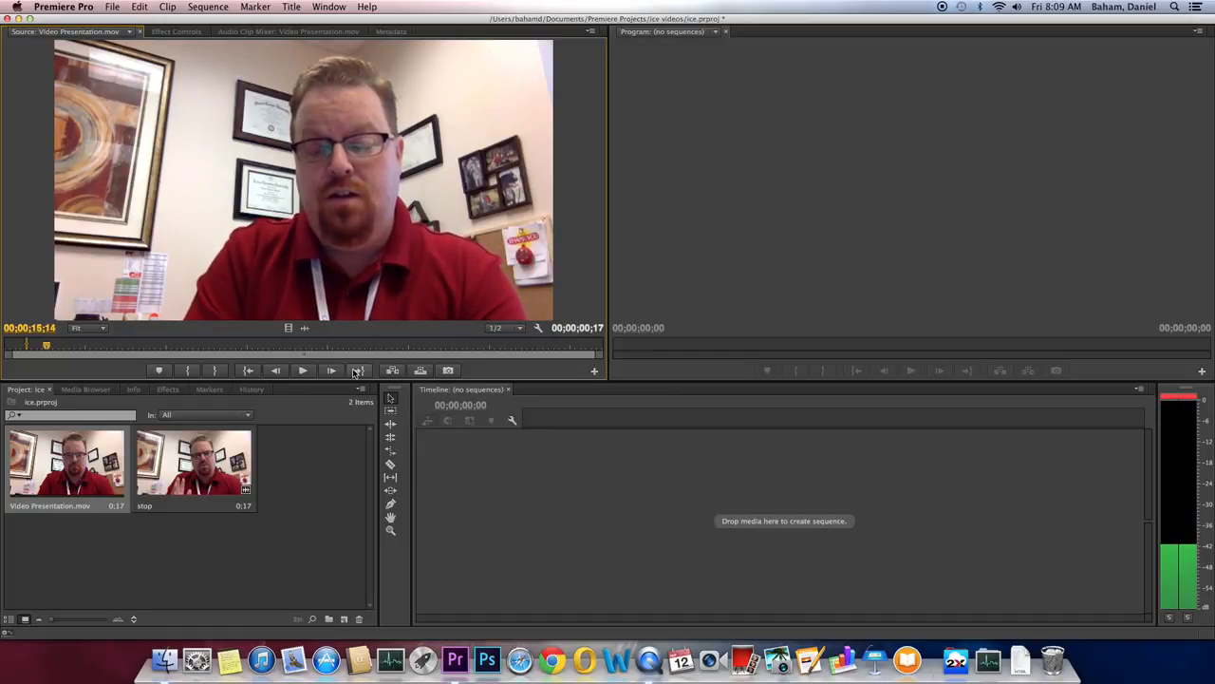
key("Right")
key("Right")
key("Right")
key("Right")
key("Right")
key("Right")
key("Right")
key("Right")
key("Right")
key("Right")
key("Right")
key("Right")
key("Right")
key("Right")
key("Right")
key("Right")
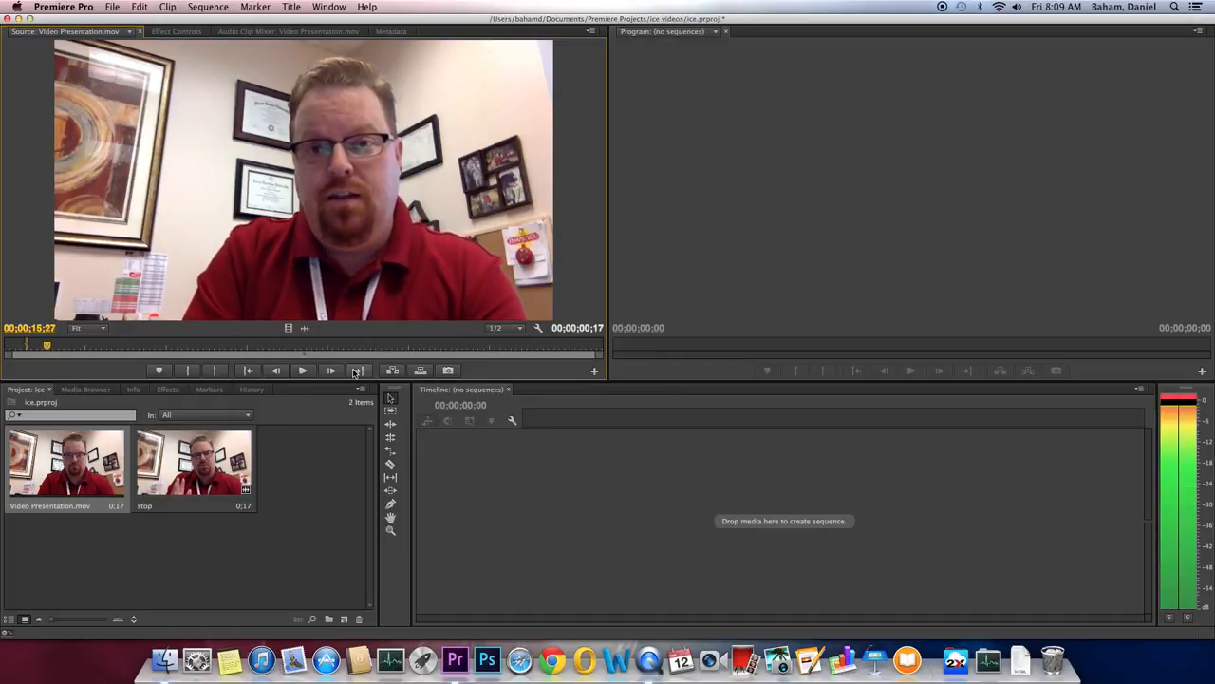
key("Left")
key("Left")
key("Left")
key("Left")
key("Left")
key("Left")
key("Left")
key("Left")
key("Right")
key("Right")
key("Right")
key("Right")
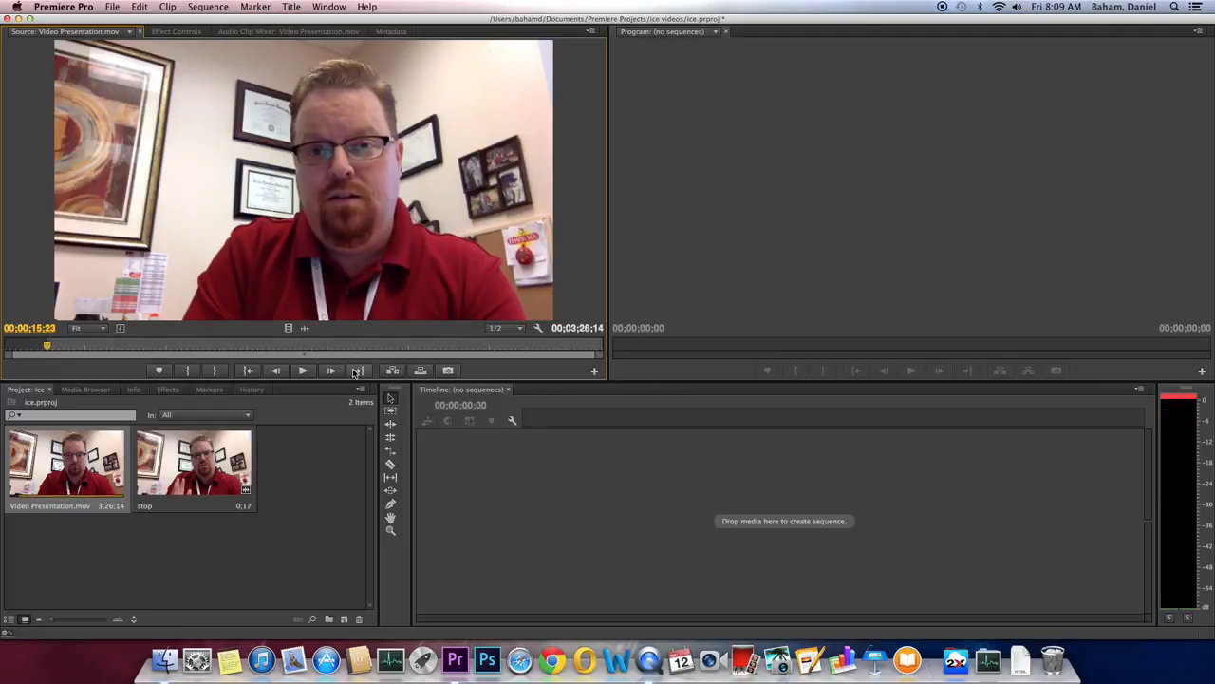
key("Right")
key("Right")
key("Right")
key("Right")
key("Right")
key("Right")
key("Right")
key("Right")
key("Right")
key("Right")
key("Right")
key("Right")
key("Right")
key("Right")
key("Right")
key("Right")
key("Right")
key("Right")
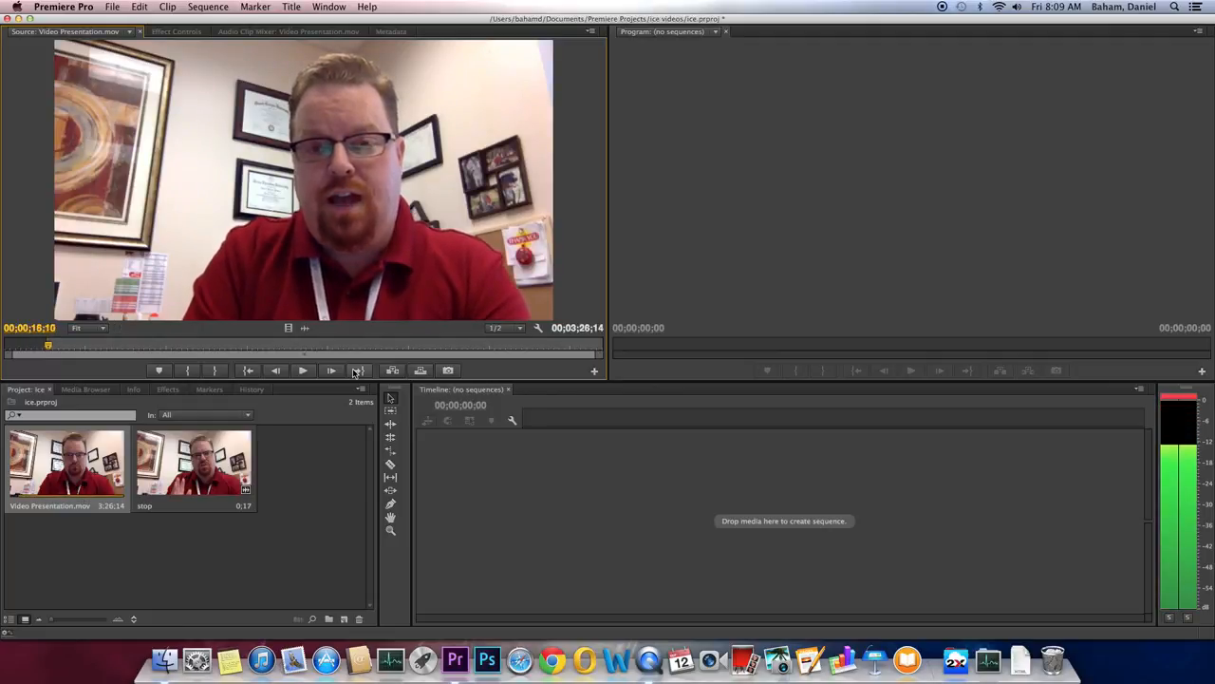
key("Right")
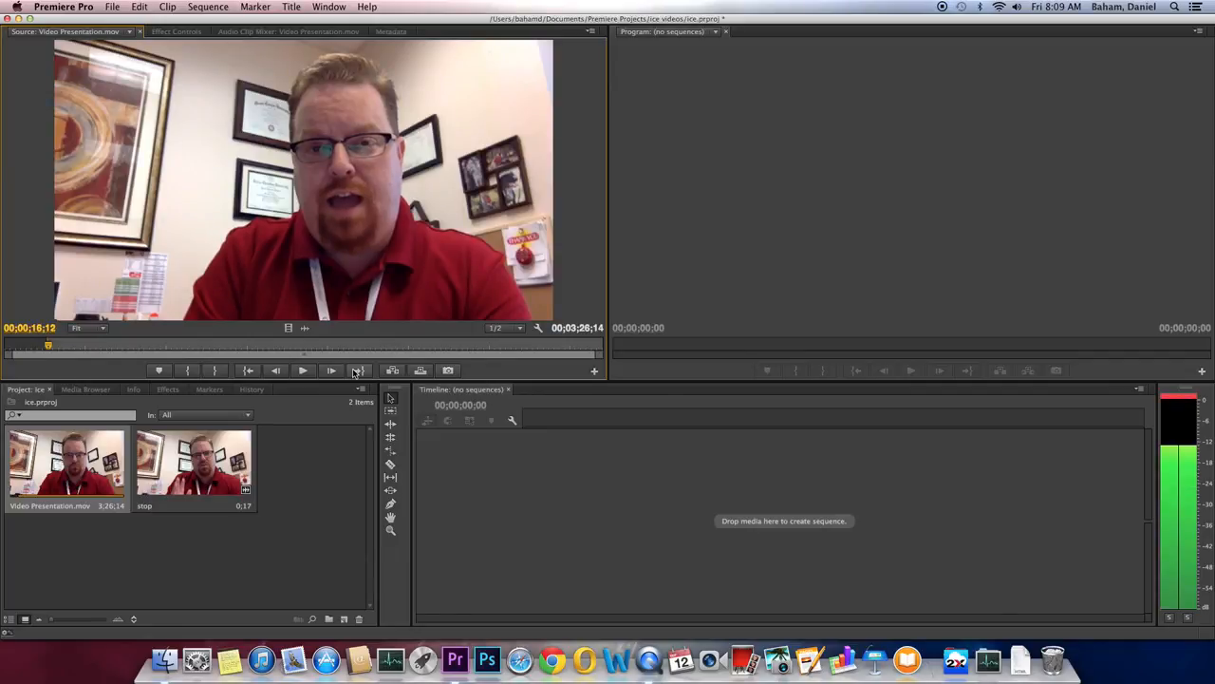
key("o")
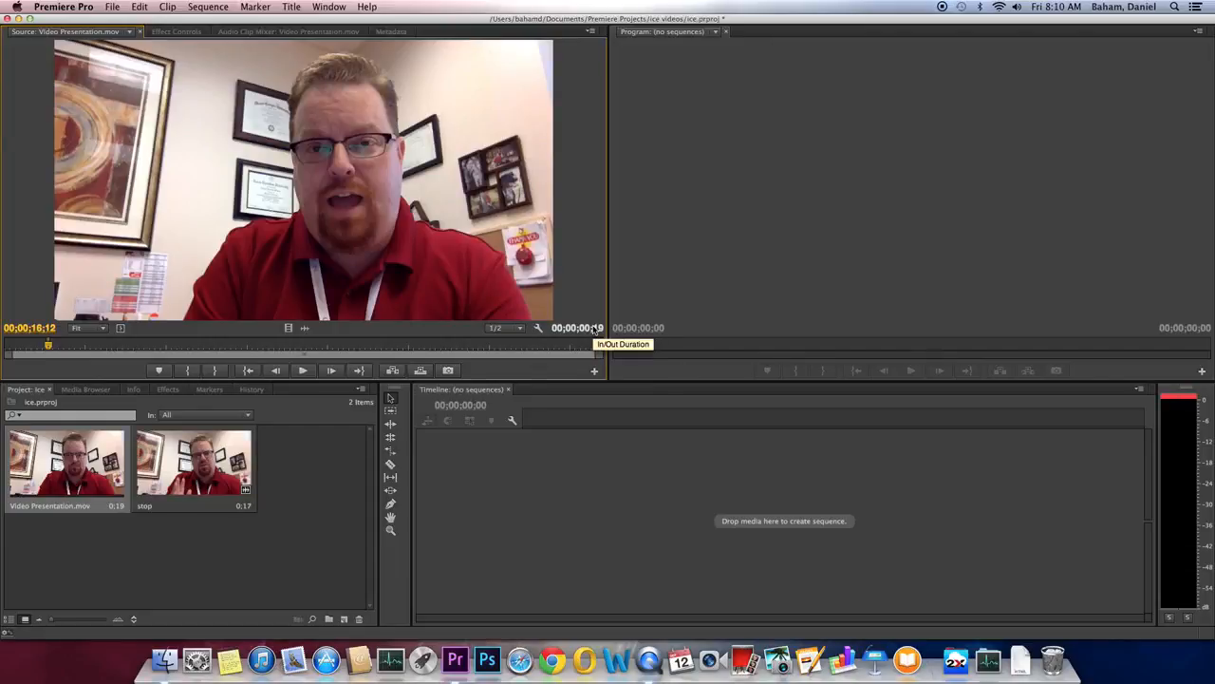
Step: Create a 19-frame subclip named 'listen' with Cmd+U, then reopen the stop subclip
key("super+u")
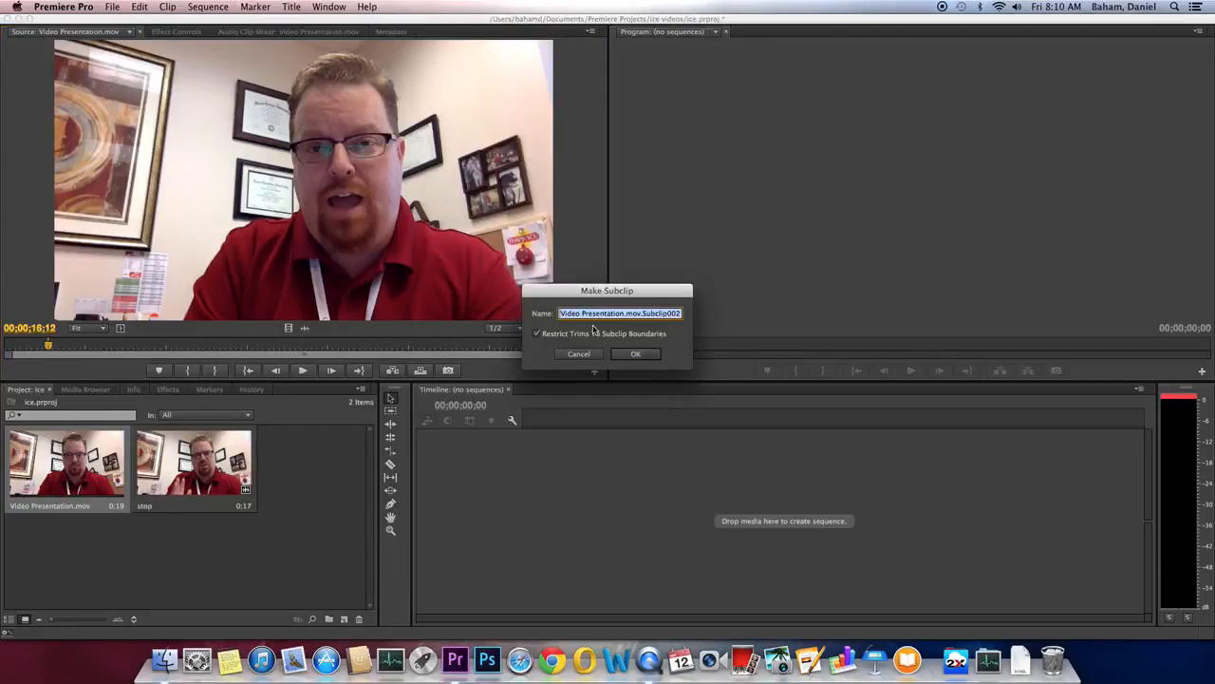
type("listen")
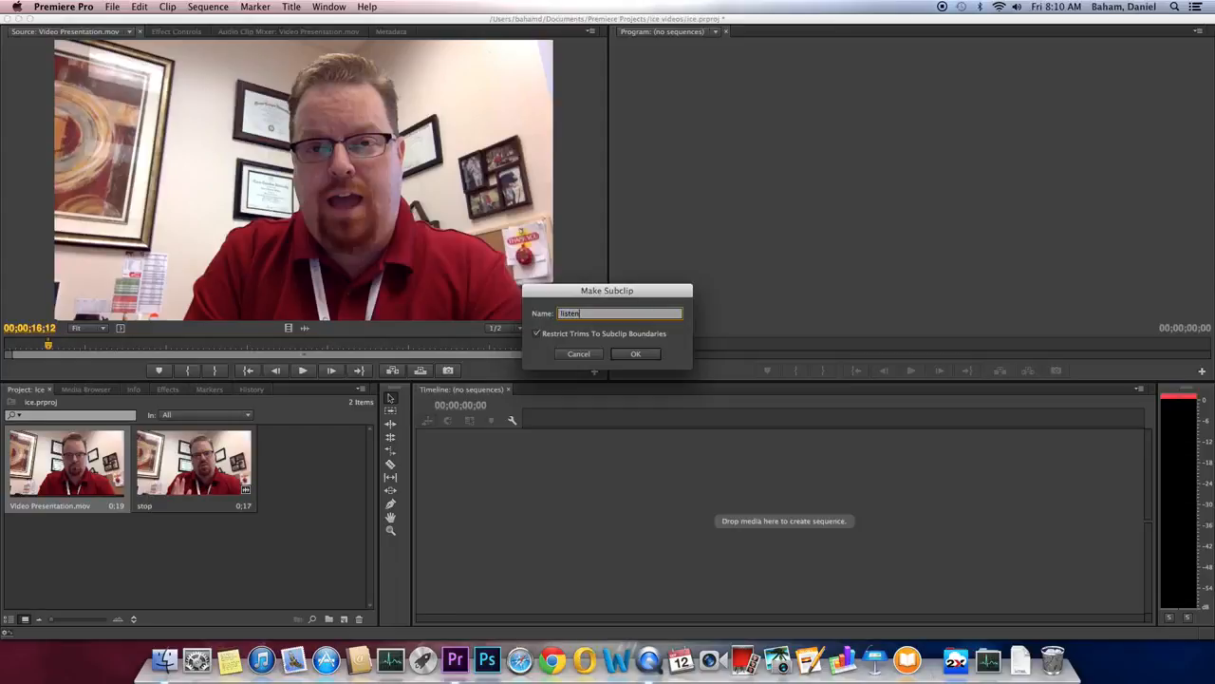
key("Return")
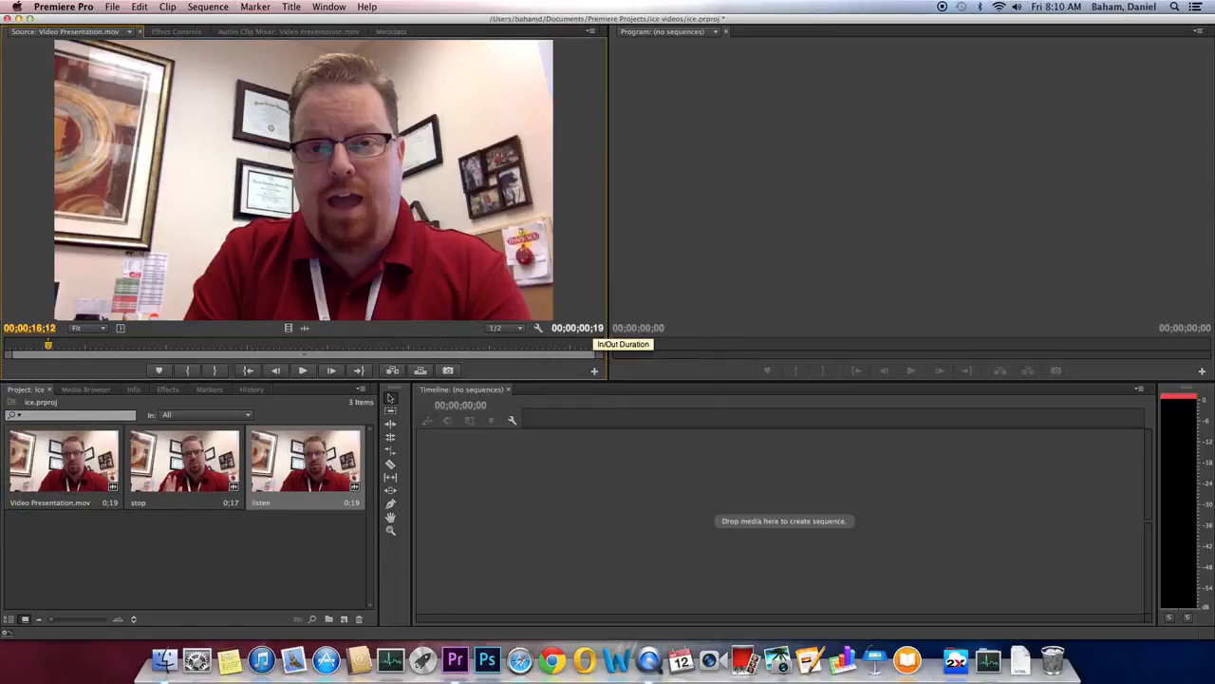
double_click(158, 482)
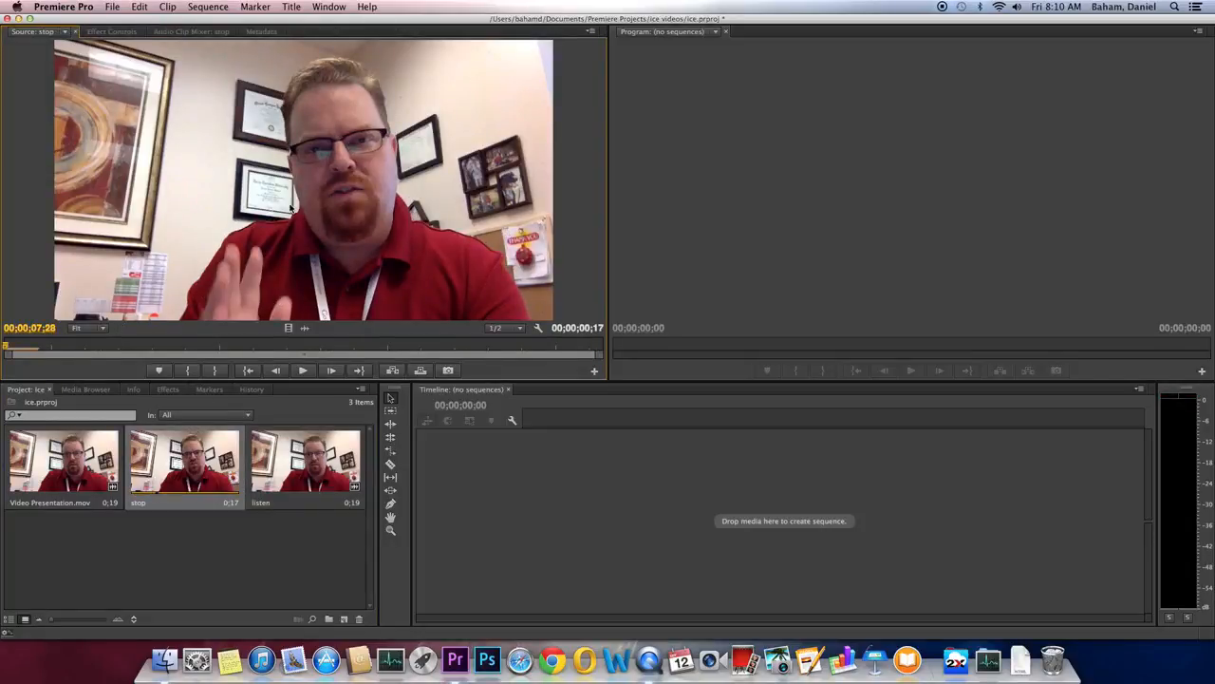
Step: Build a 0;17 'stop' sequence with the stop subclip on V1 and A1, preview its start, and select listen
left_click_drag(295, 144, 469, 522)
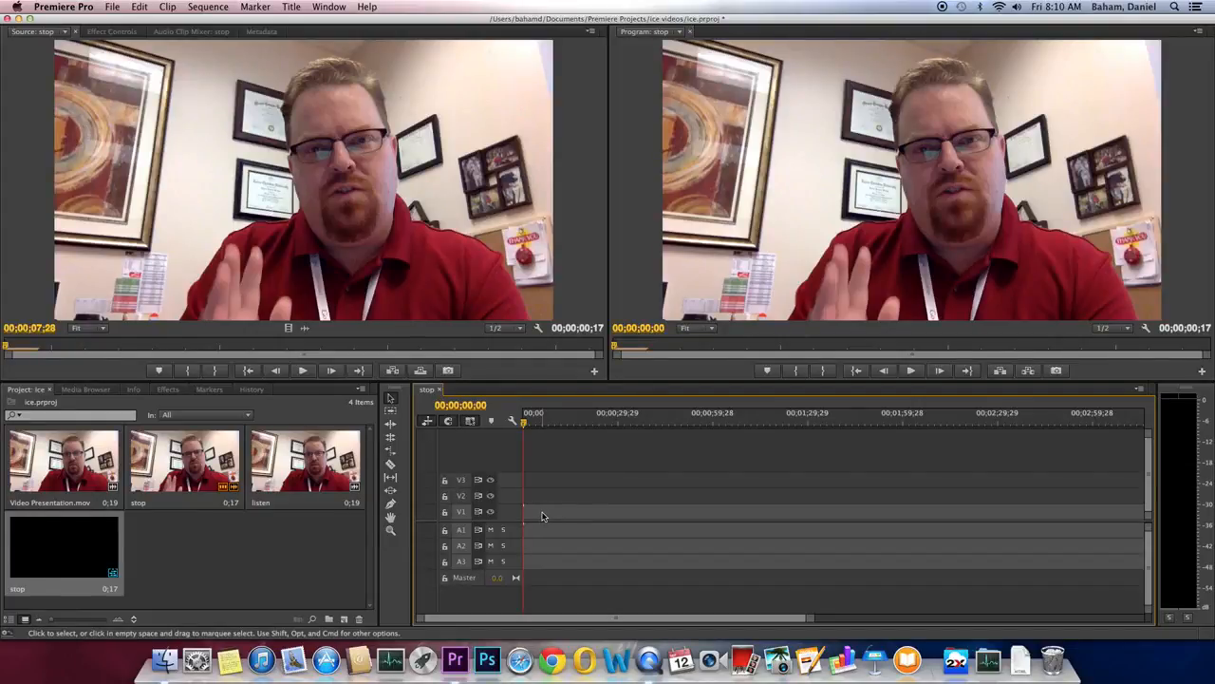
key("equal")
key("equal")
key("equal")
key("equal")
key("equal")
key("equal")
key("equal")
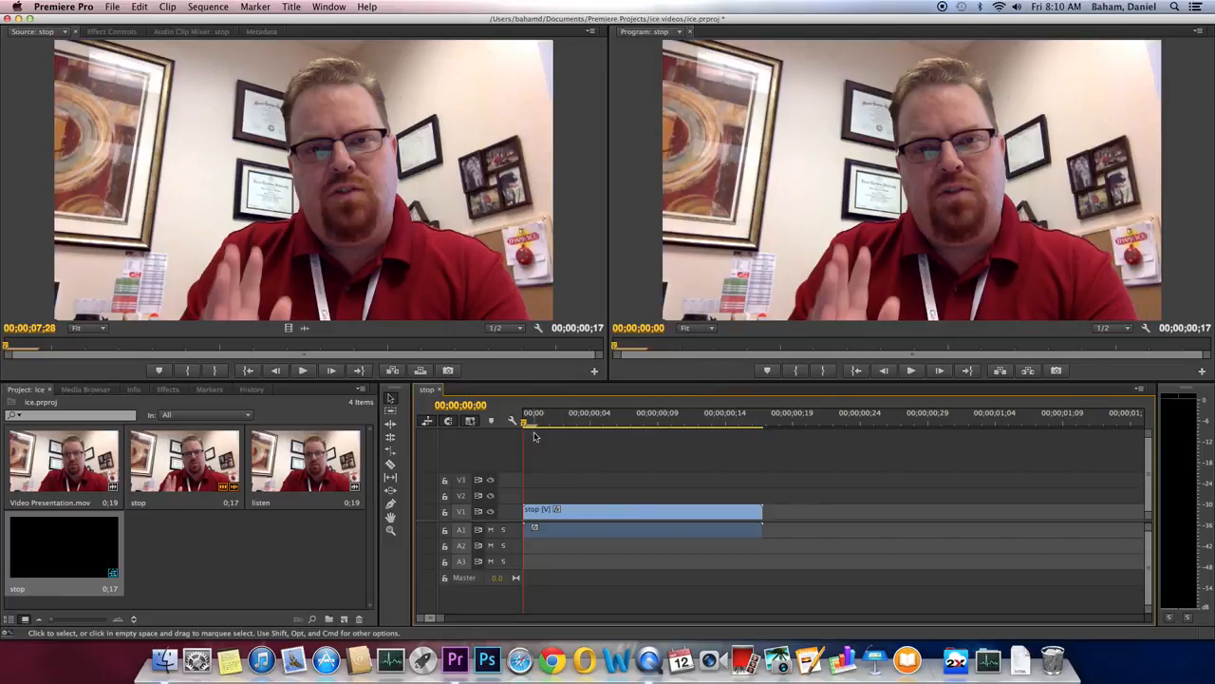
mouse_move(528, 417)
left_mouse_down()
mouse_move(714, 414)
mouse_move(518, 419)
left_mouse_up()
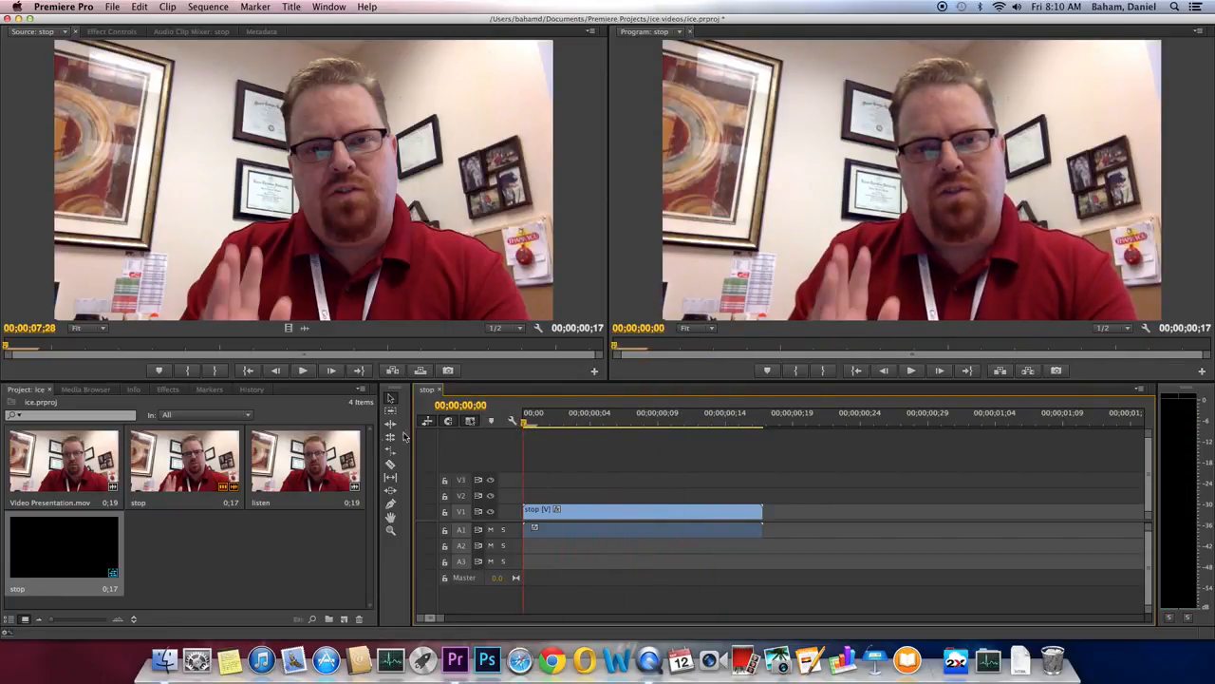
left_click(317, 456)
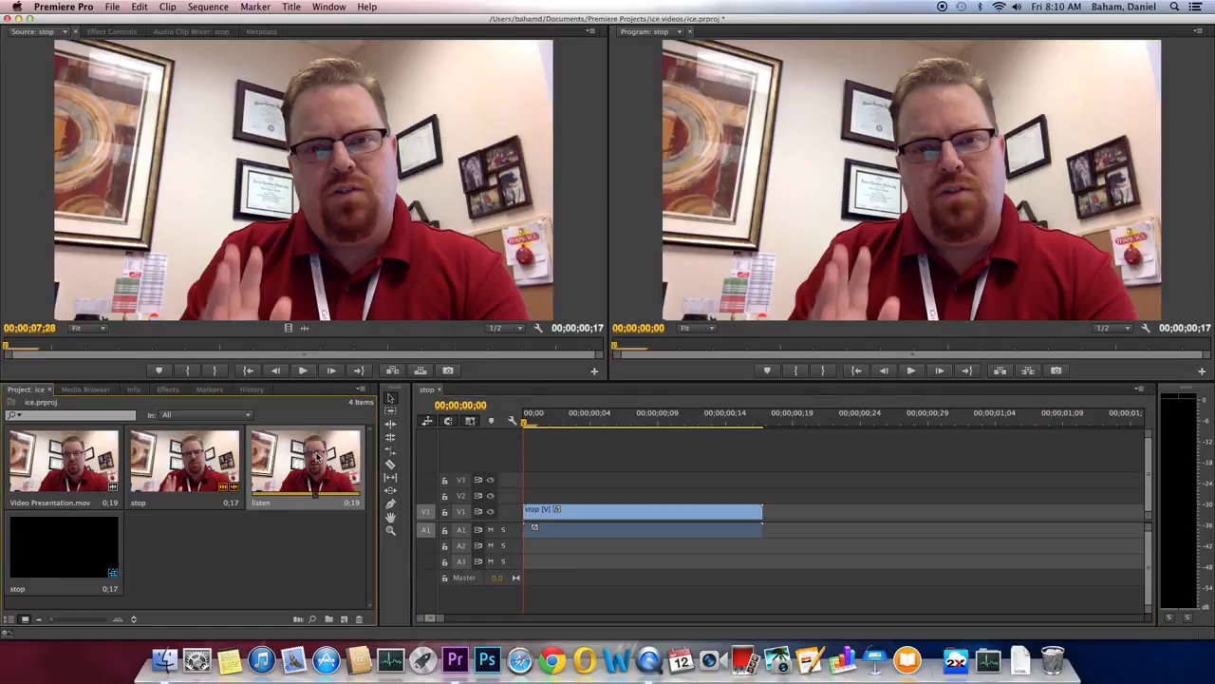
Step: Add the listen subclip right after stop on V1, making the sequence 1;07, and play it back
double_click(317, 456)
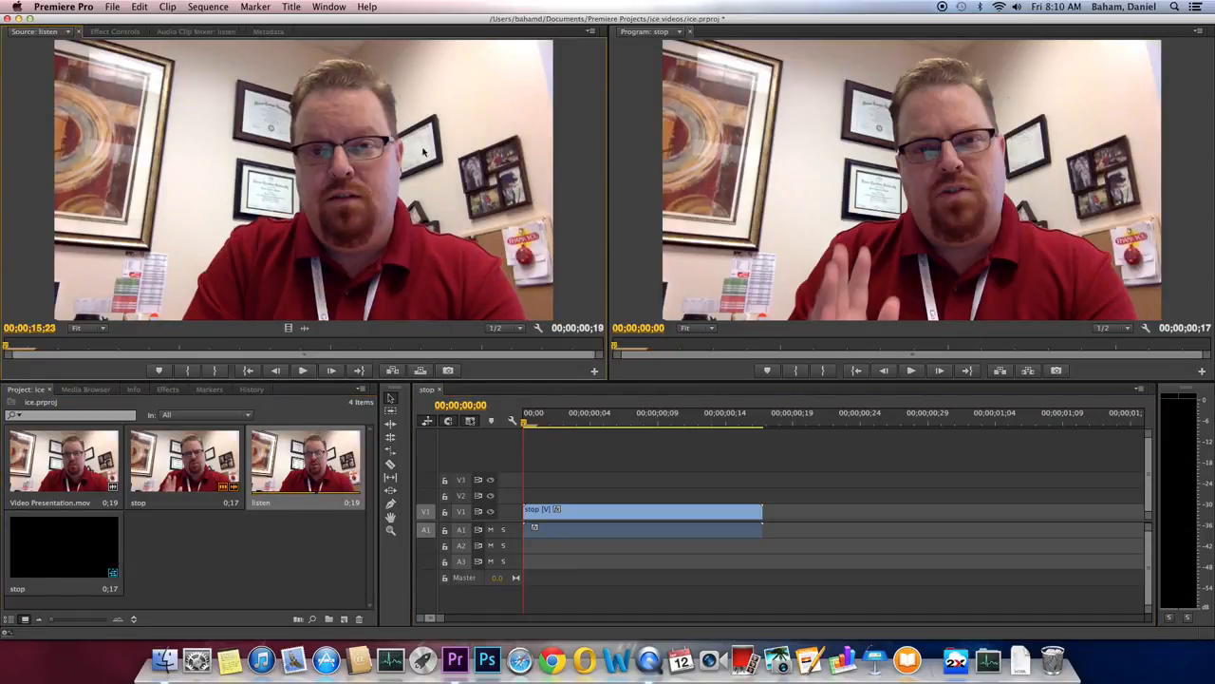
left_click_drag(317, 456, 762, 514)
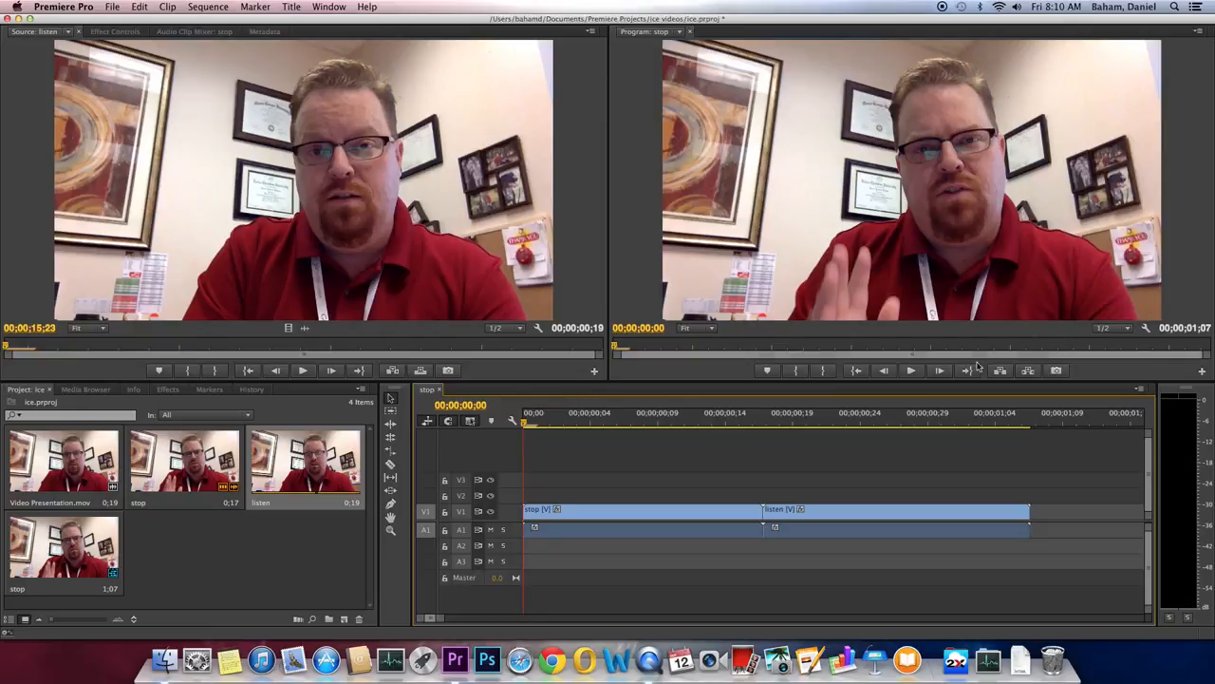
left_click(912, 371)
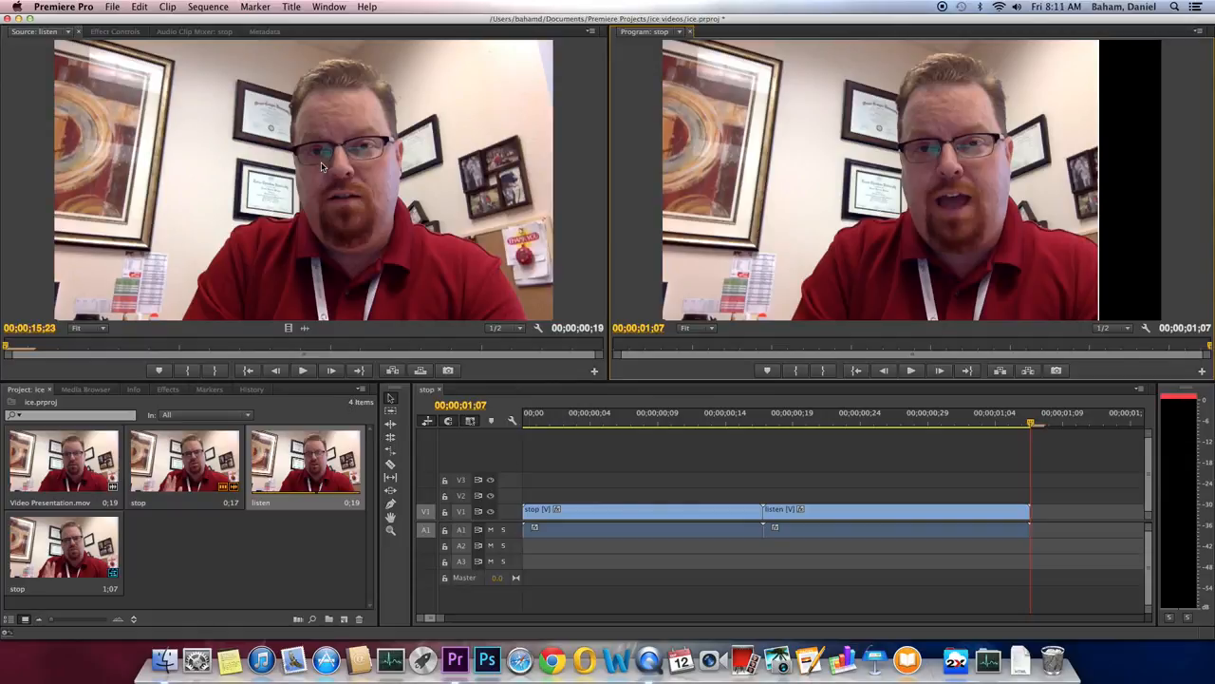
left_click(164, 7)
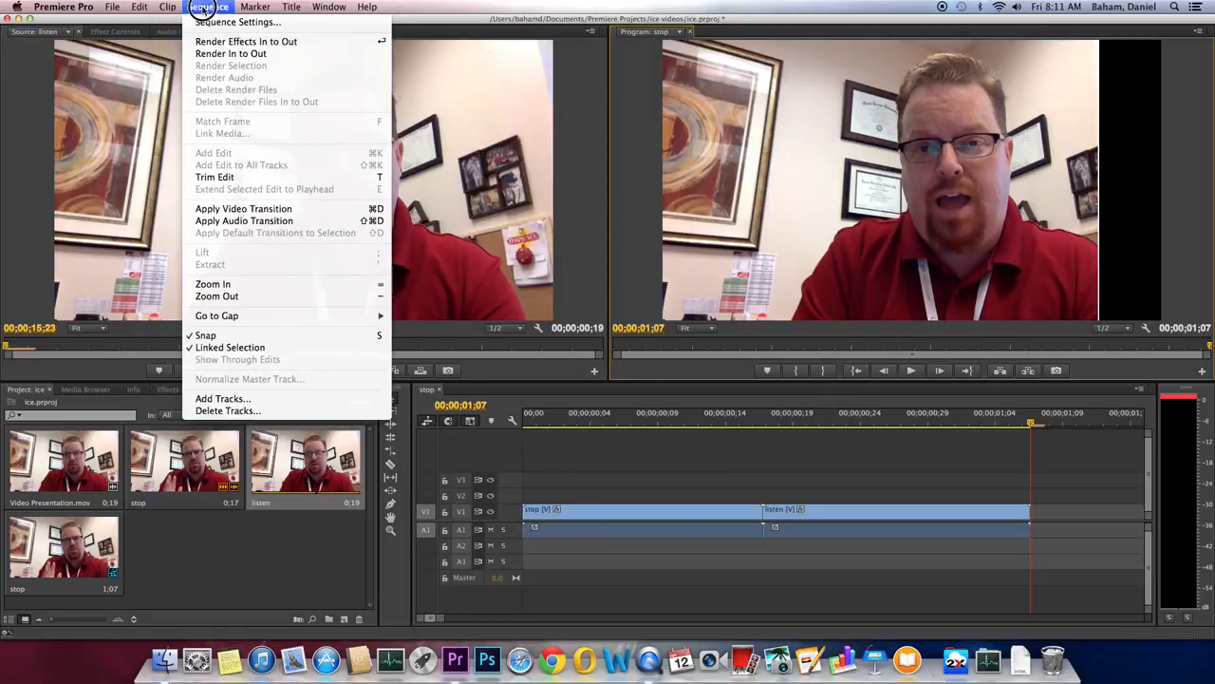
left_click(173, 7)
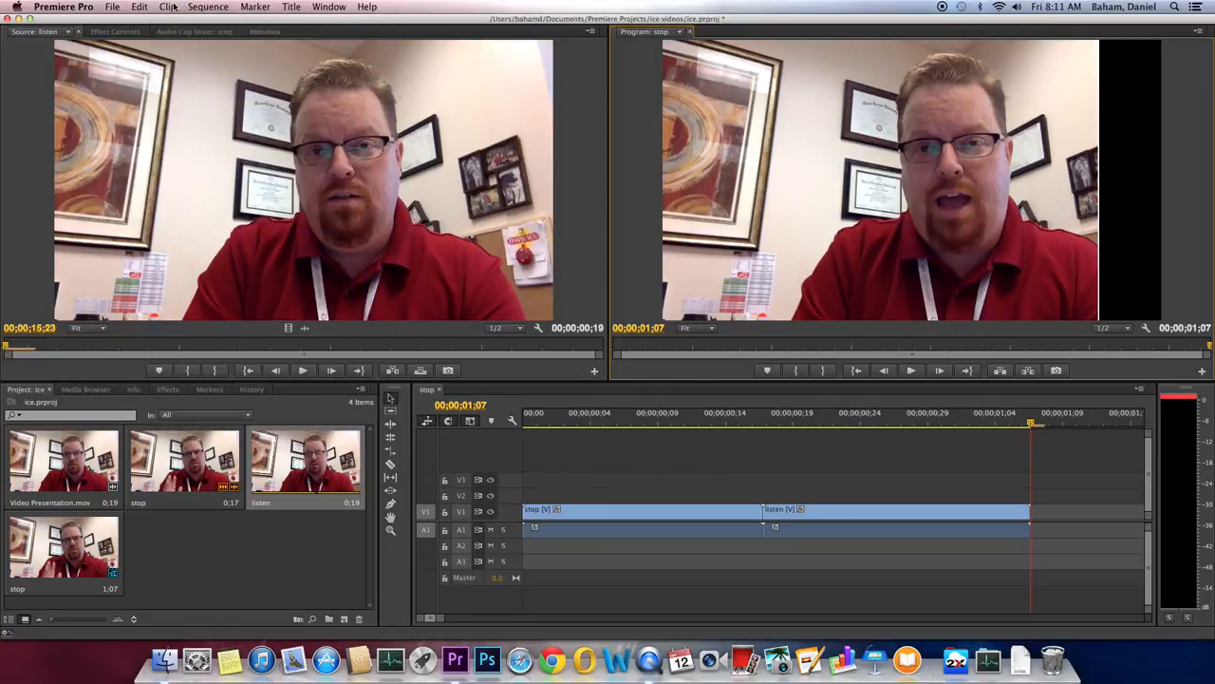